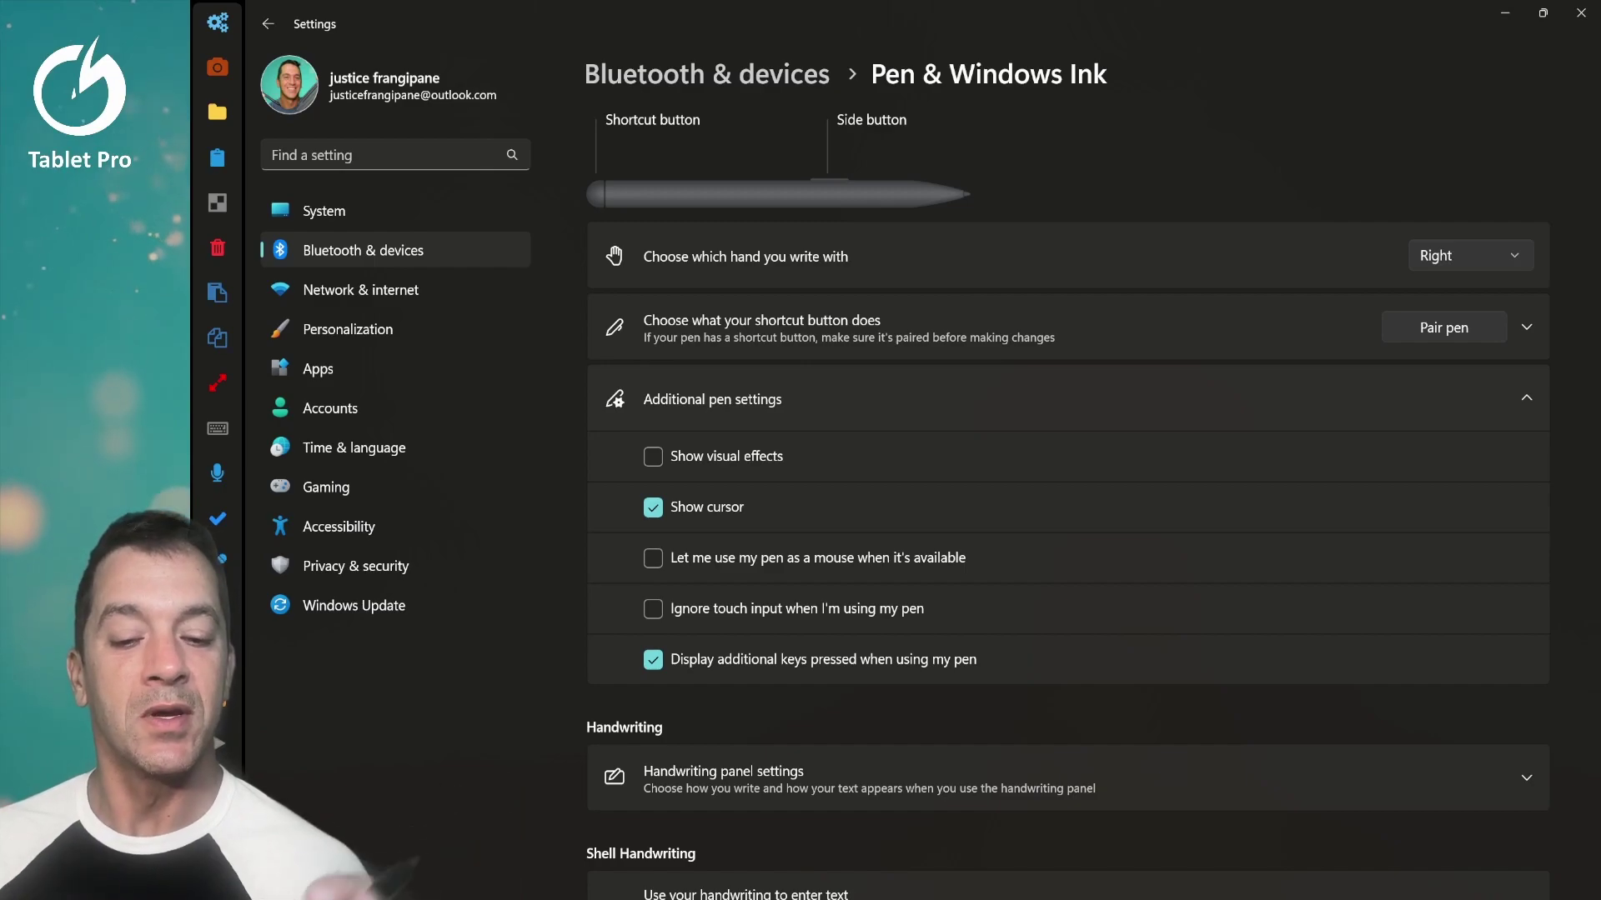
- Collapse Additional pen settings and circle the 'Use your handwriting to enter text' setting in red ink
{"action": "left_click", "coordinate": [1525, 398]}
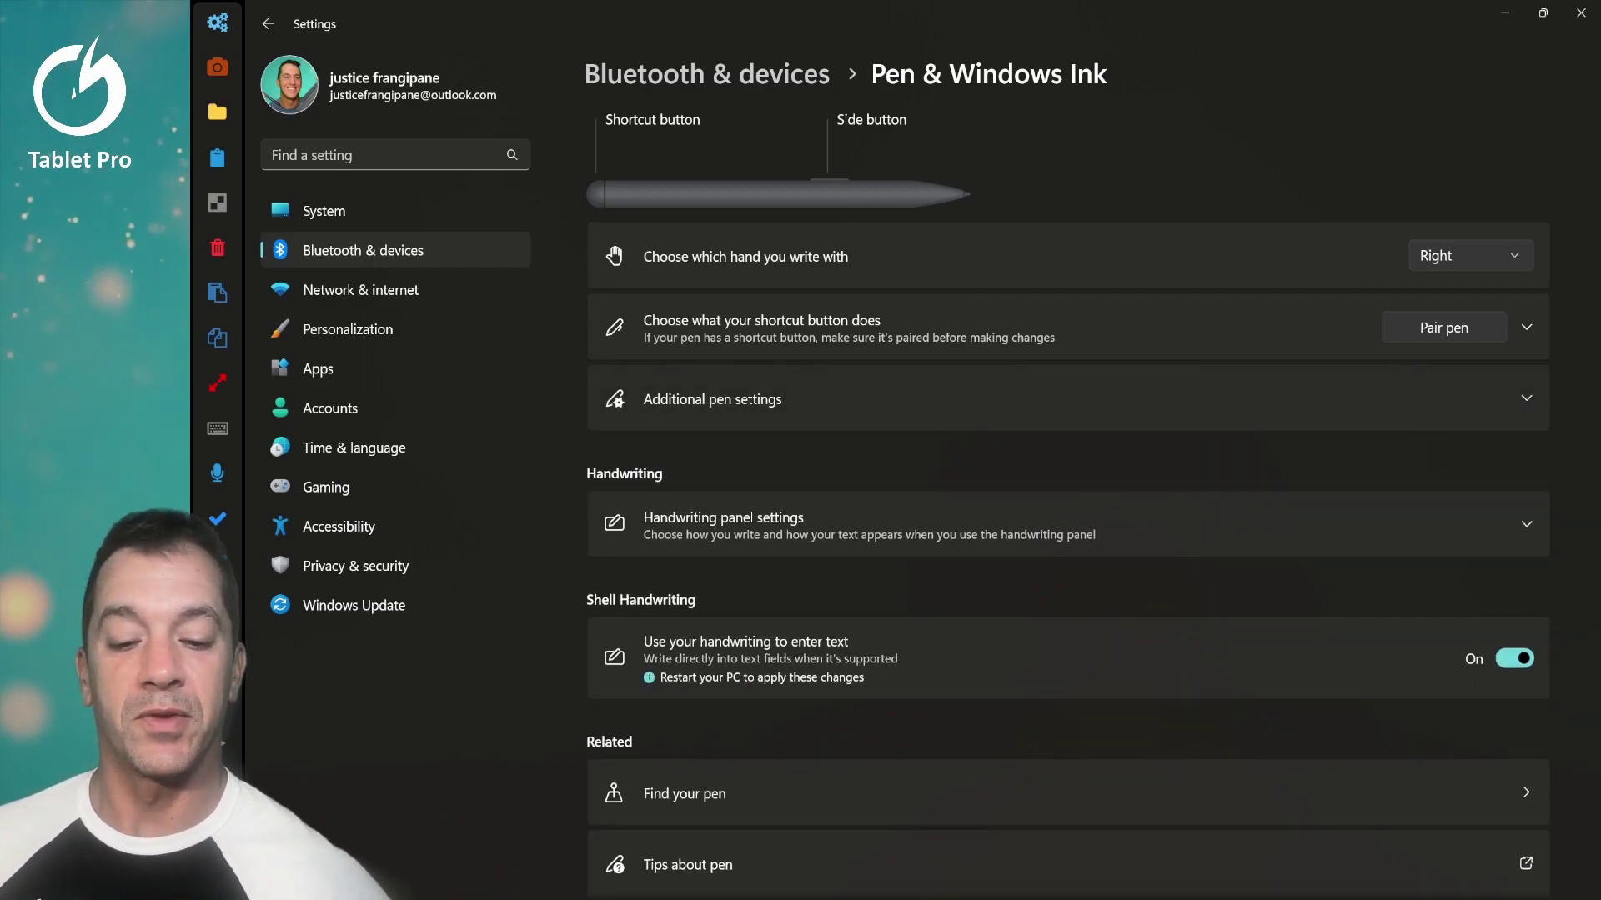
{"action": "scroll", "coordinate": [1067, 500], "scroll_direction": "down", "scroll_amount": 2}
{"action": "scroll", "coordinate": [1067, 500], "scroll_direction": "down", "scroll_amount": 1}
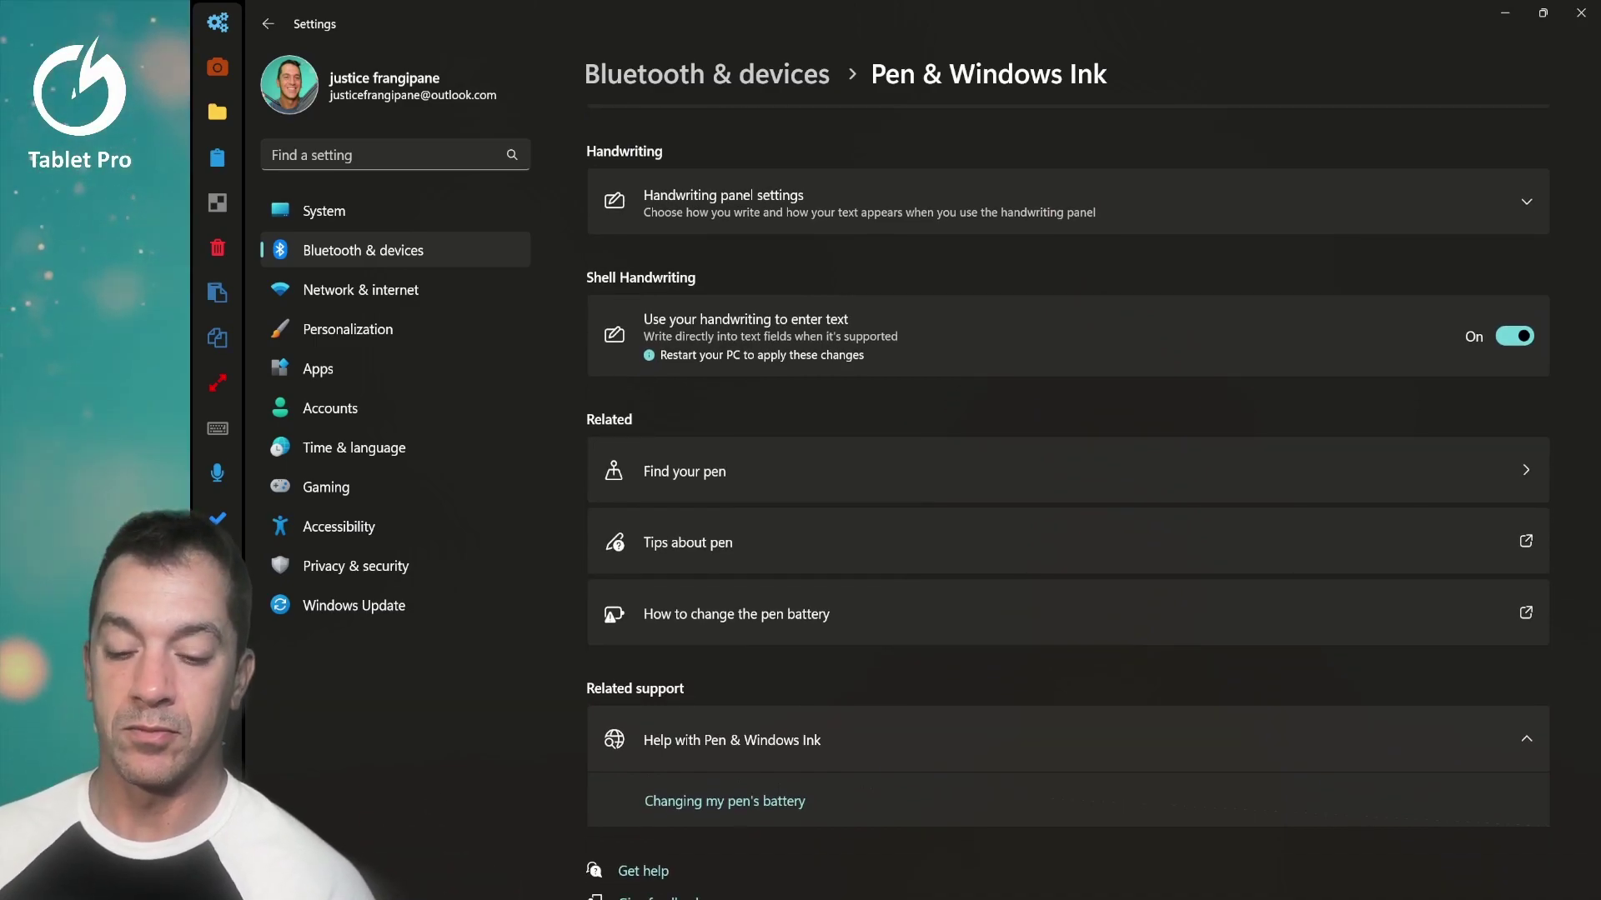
{"action": "left_click_drag", "start_coordinate": [929, 300], "coordinate": [690, 426]}
{"action": "left_click_drag", "start_coordinate": [608, 375], "coordinate": [518, 315]}
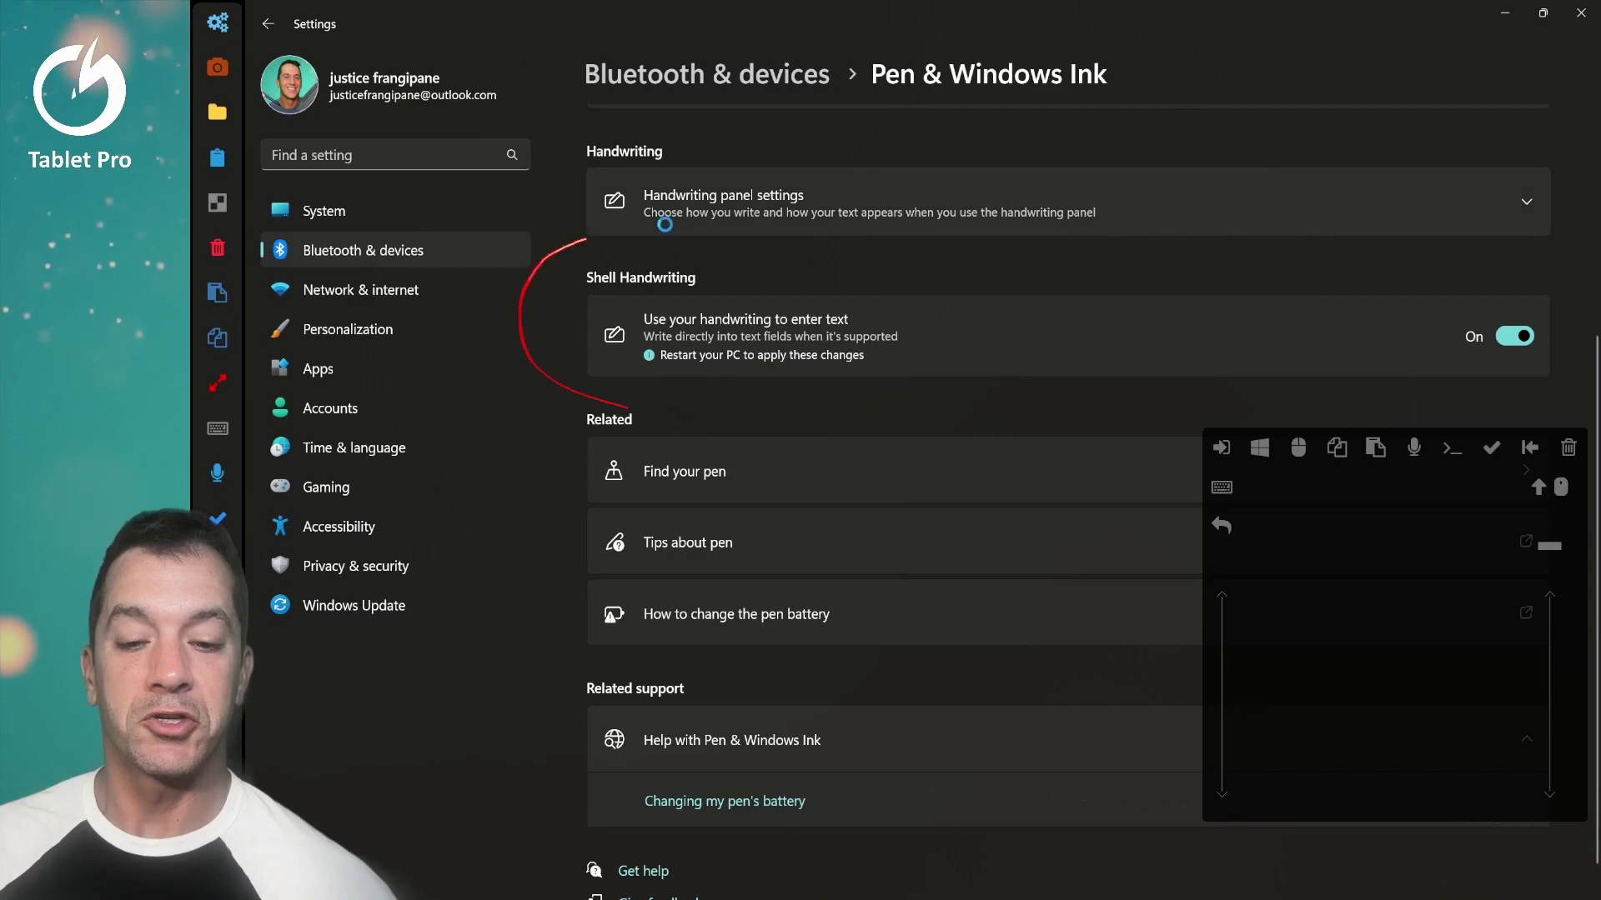
{"action": "left_click_drag", "start_coordinate": [714, 278], "coordinate": [989, 358]}
{"action": "mouse_move", "coordinate": [769, 376]}
{"action": "left_mouse_down"}
{"action": "mouse_move", "coordinate": [729, 243]}
{"action": "mouse_move", "coordinate": [940, 296]}
{"action": "left_mouse_up"}
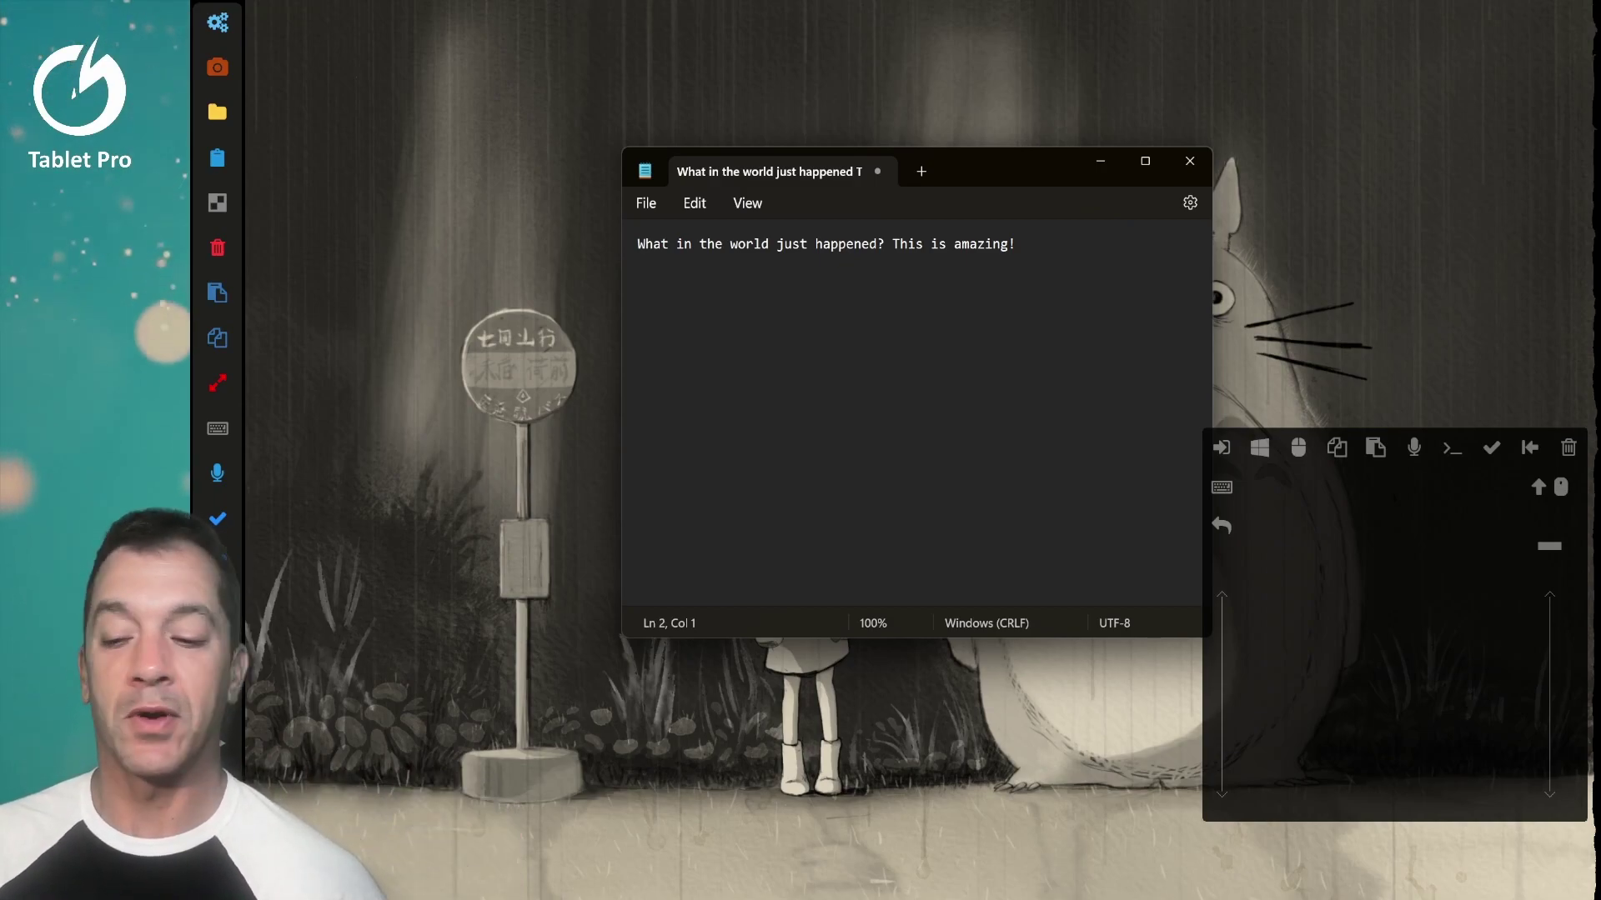
- Minimize the Tablet Pro panel, move Notepad up-left, and handwrite 'and just start writing!'
{"action": "left_click", "coordinate": [1549, 545]}
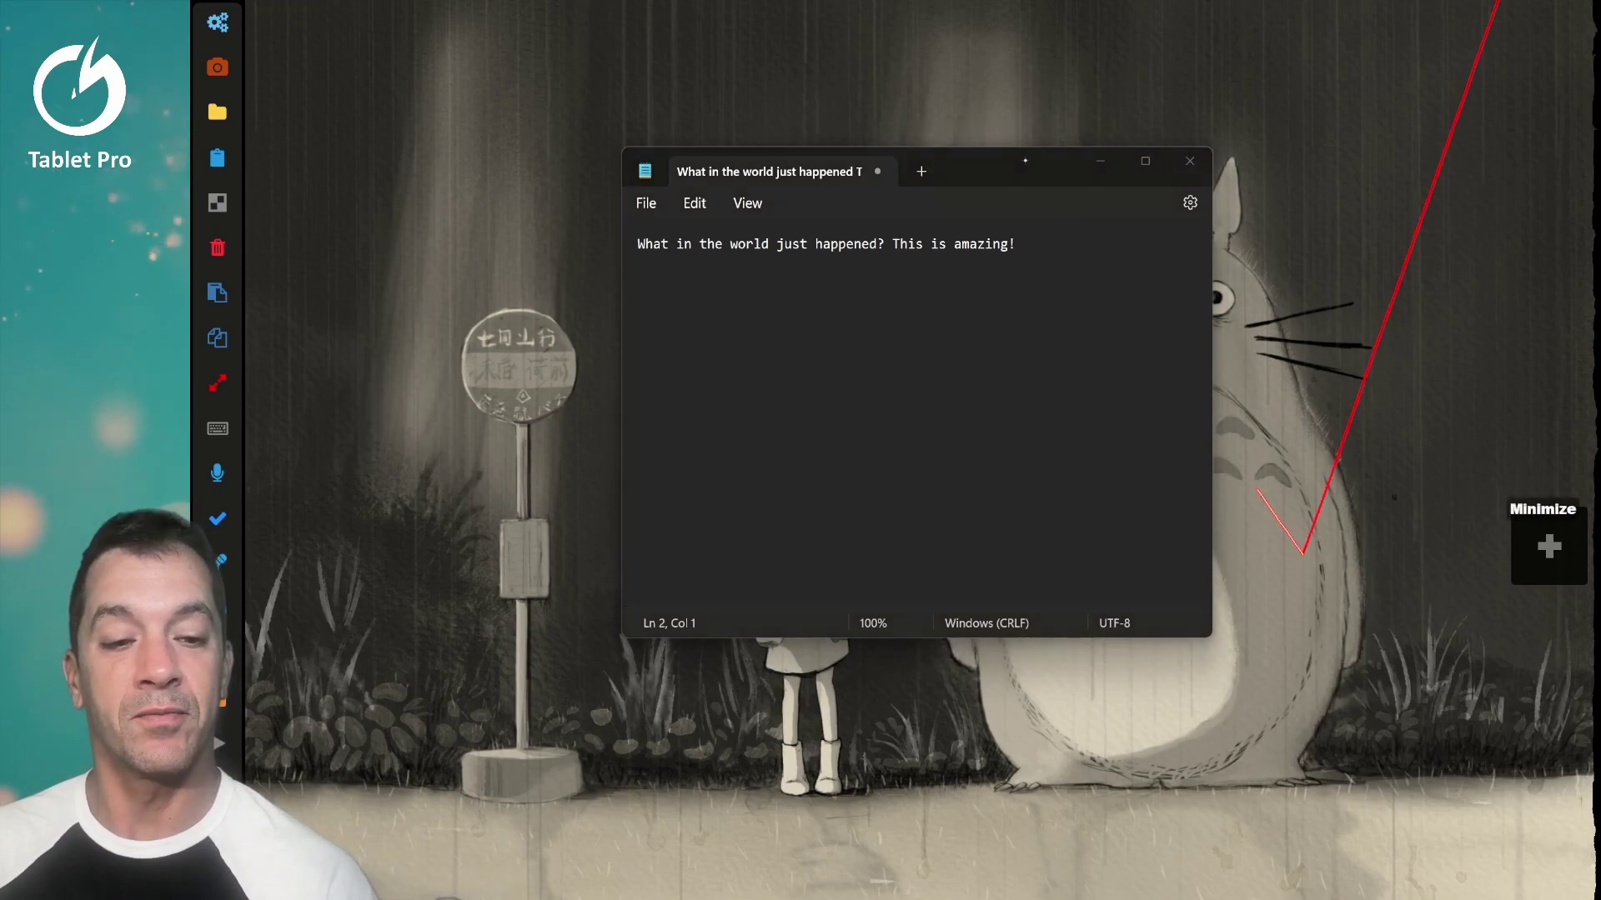
{"action": "left_click_drag", "start_coordinate": [1025, 160], "coordinate": [967, 92]}
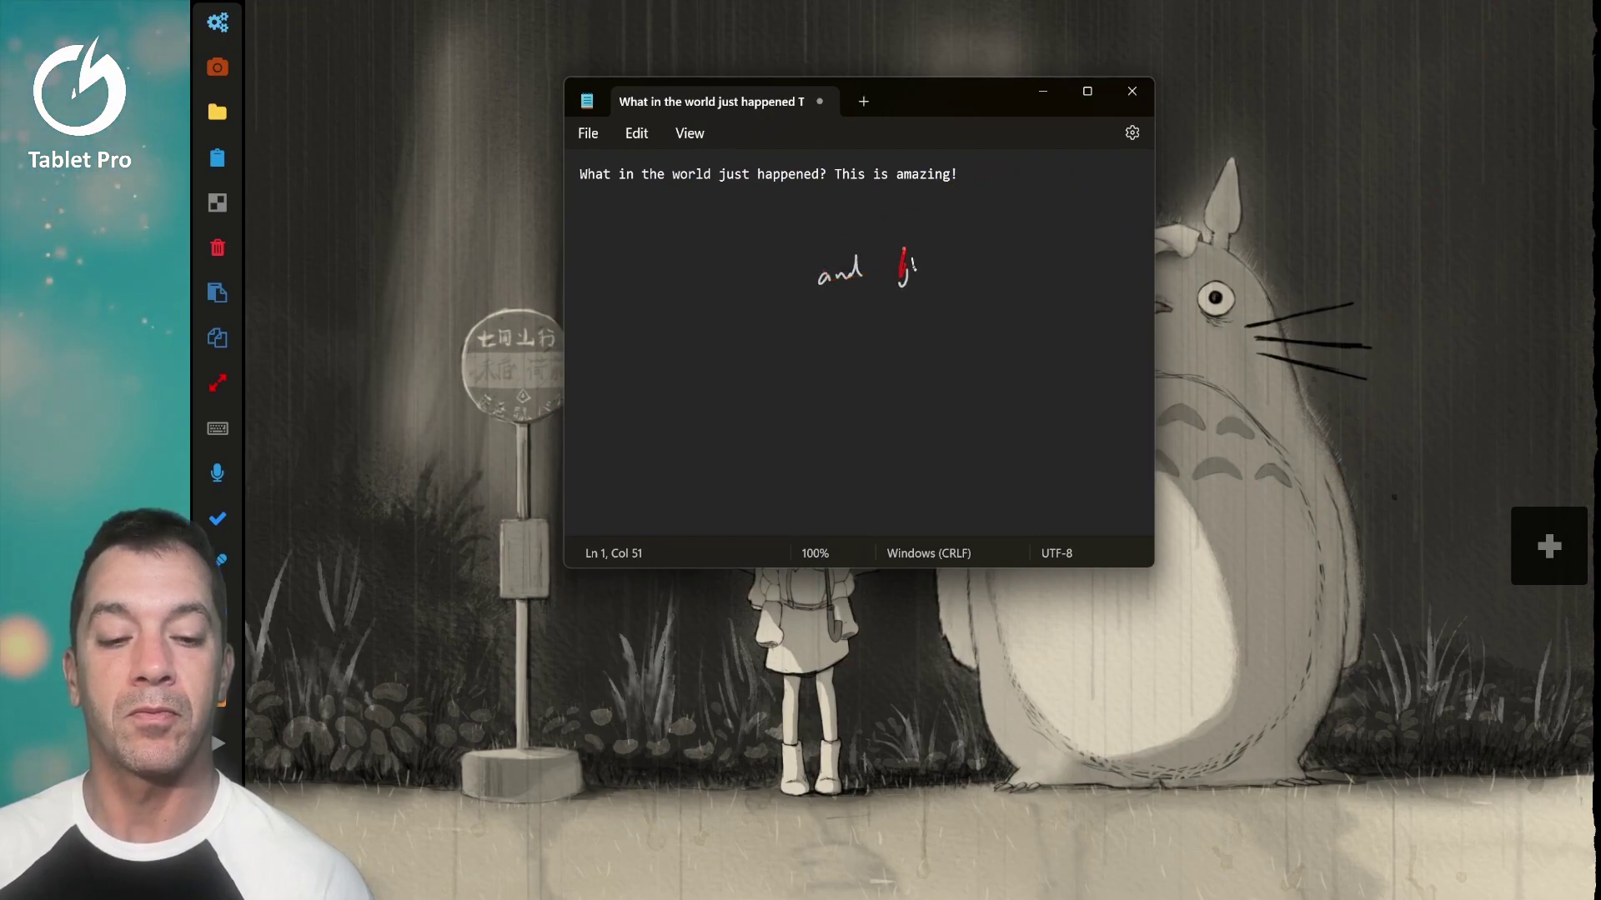
{"action": "type", "text": "and"}
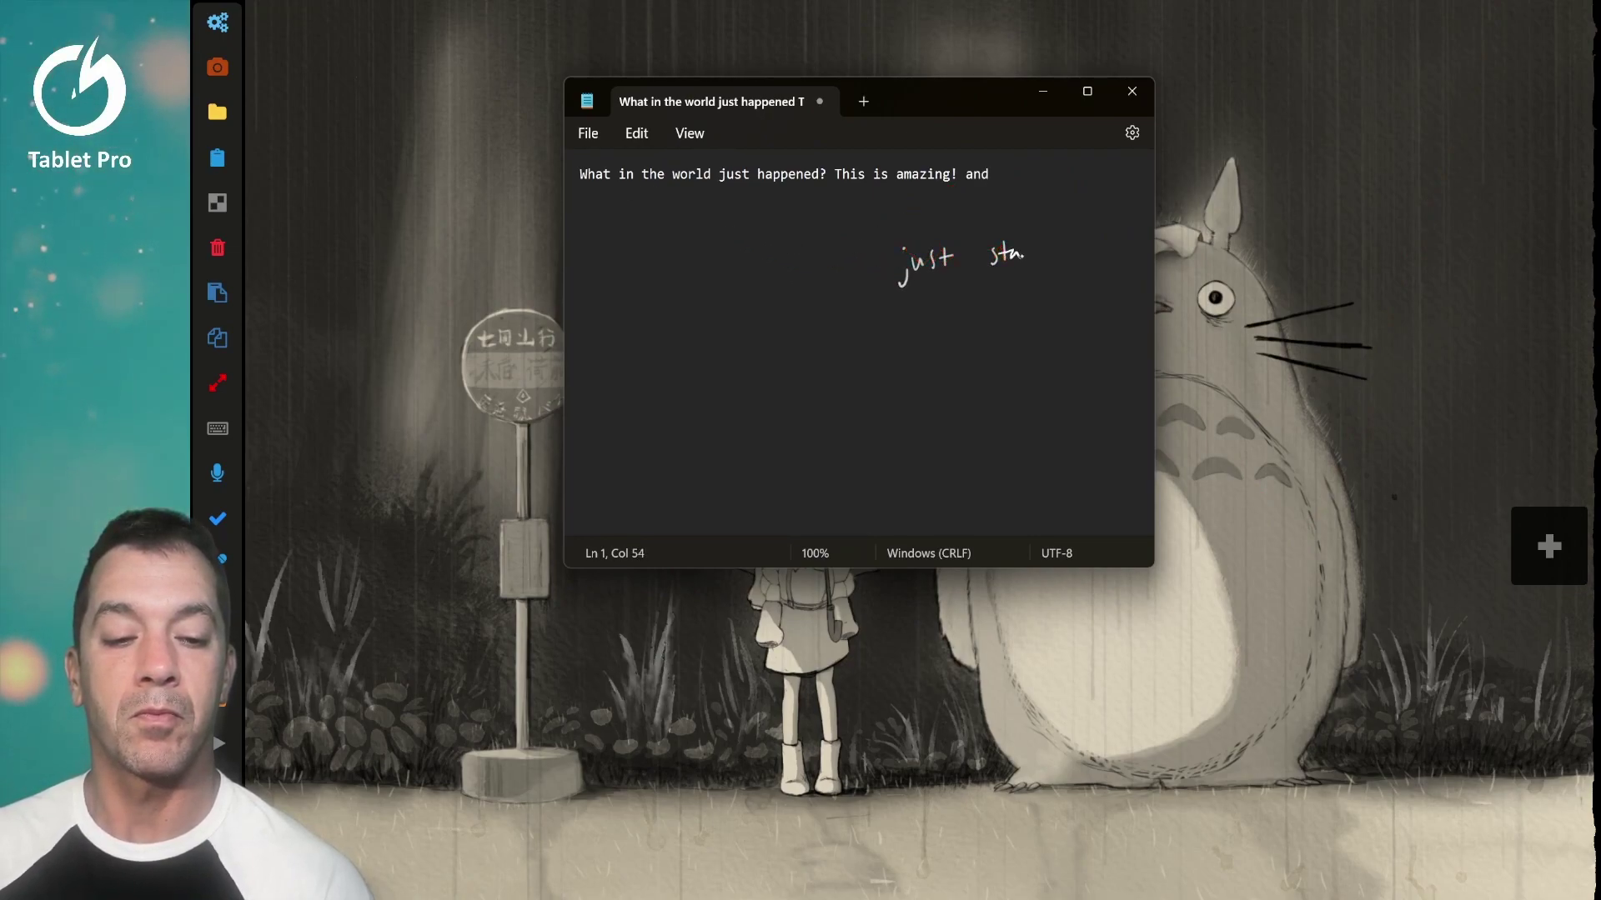
{"action": "type", "text": " just start writing!"}
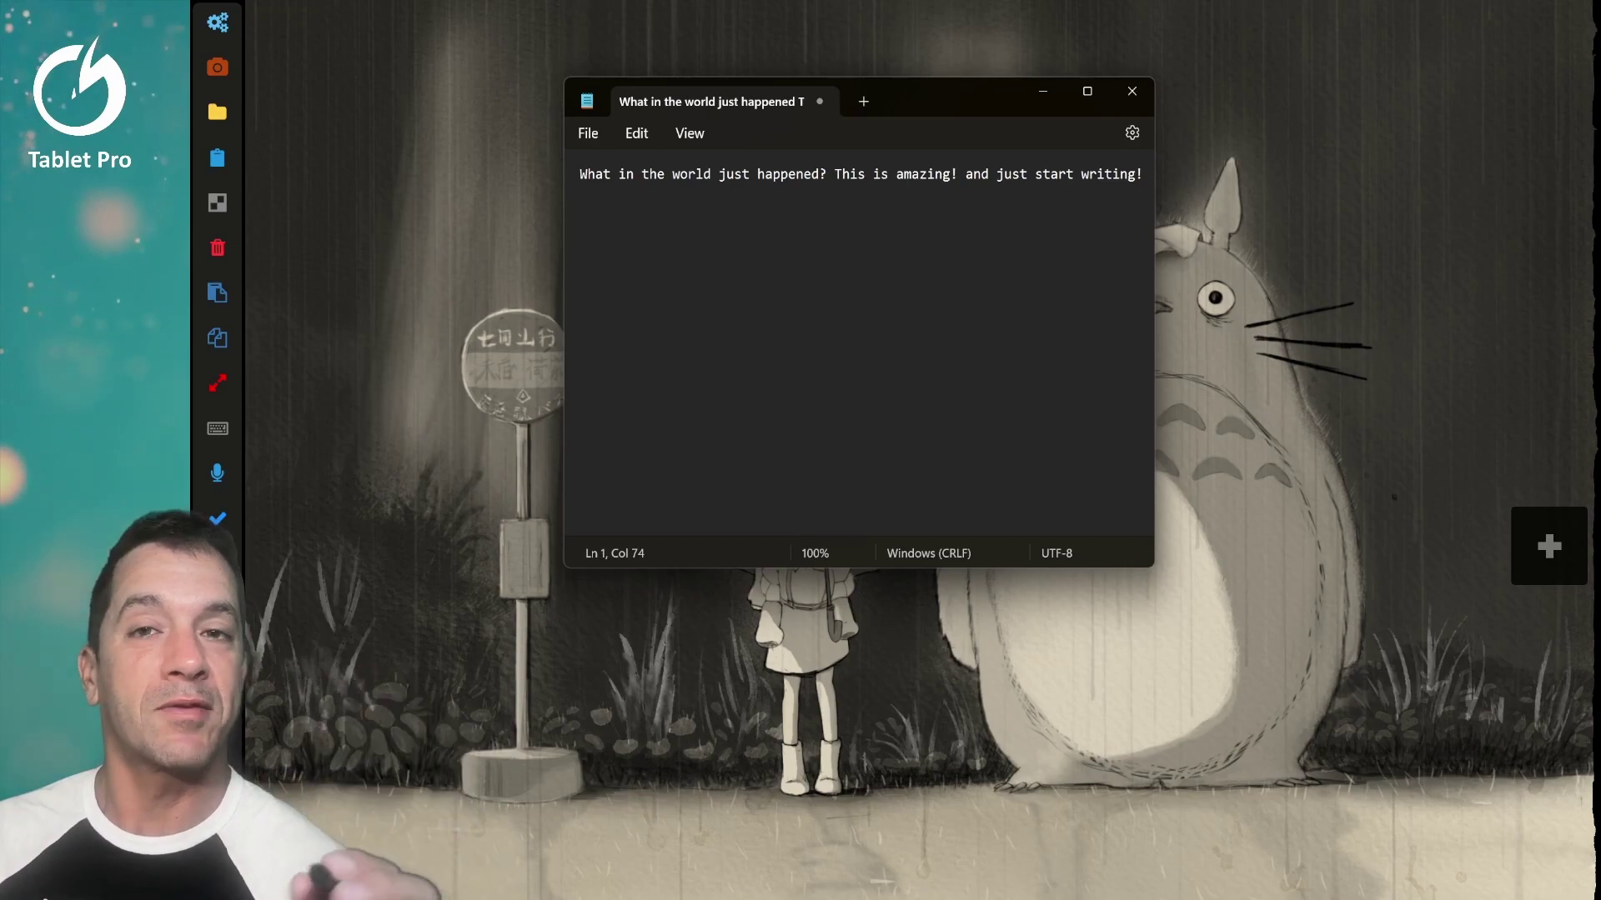
{"action": "left_click_drag", "start_coordinate": [1009, 303], "coordinate": [1251, 575]}
- Rewrite 'and' as 'And' and 'start' as 'finish' by handwriting over them
{"action": "double_click", "coordinate": [977, 175]}
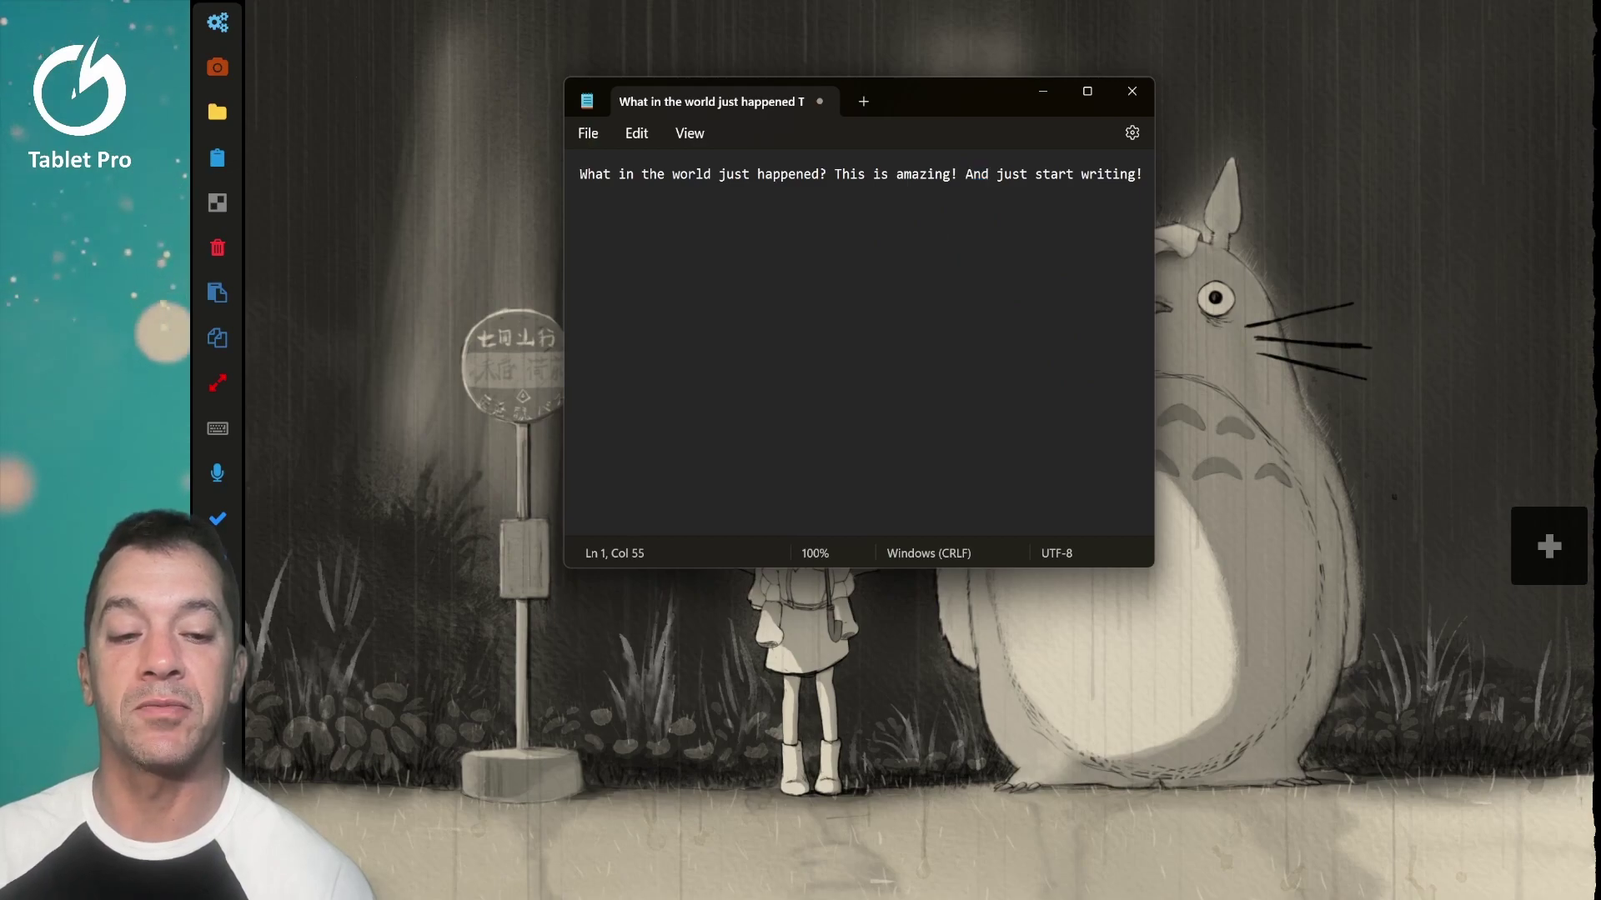
{"action": "left_click_drag", "start_coordinate": [947, 259], "coordinate": [997, 179]}
{"action": "double_click", "coordinate": [1043, 174]}
{"action": "type", "text": "finish"}
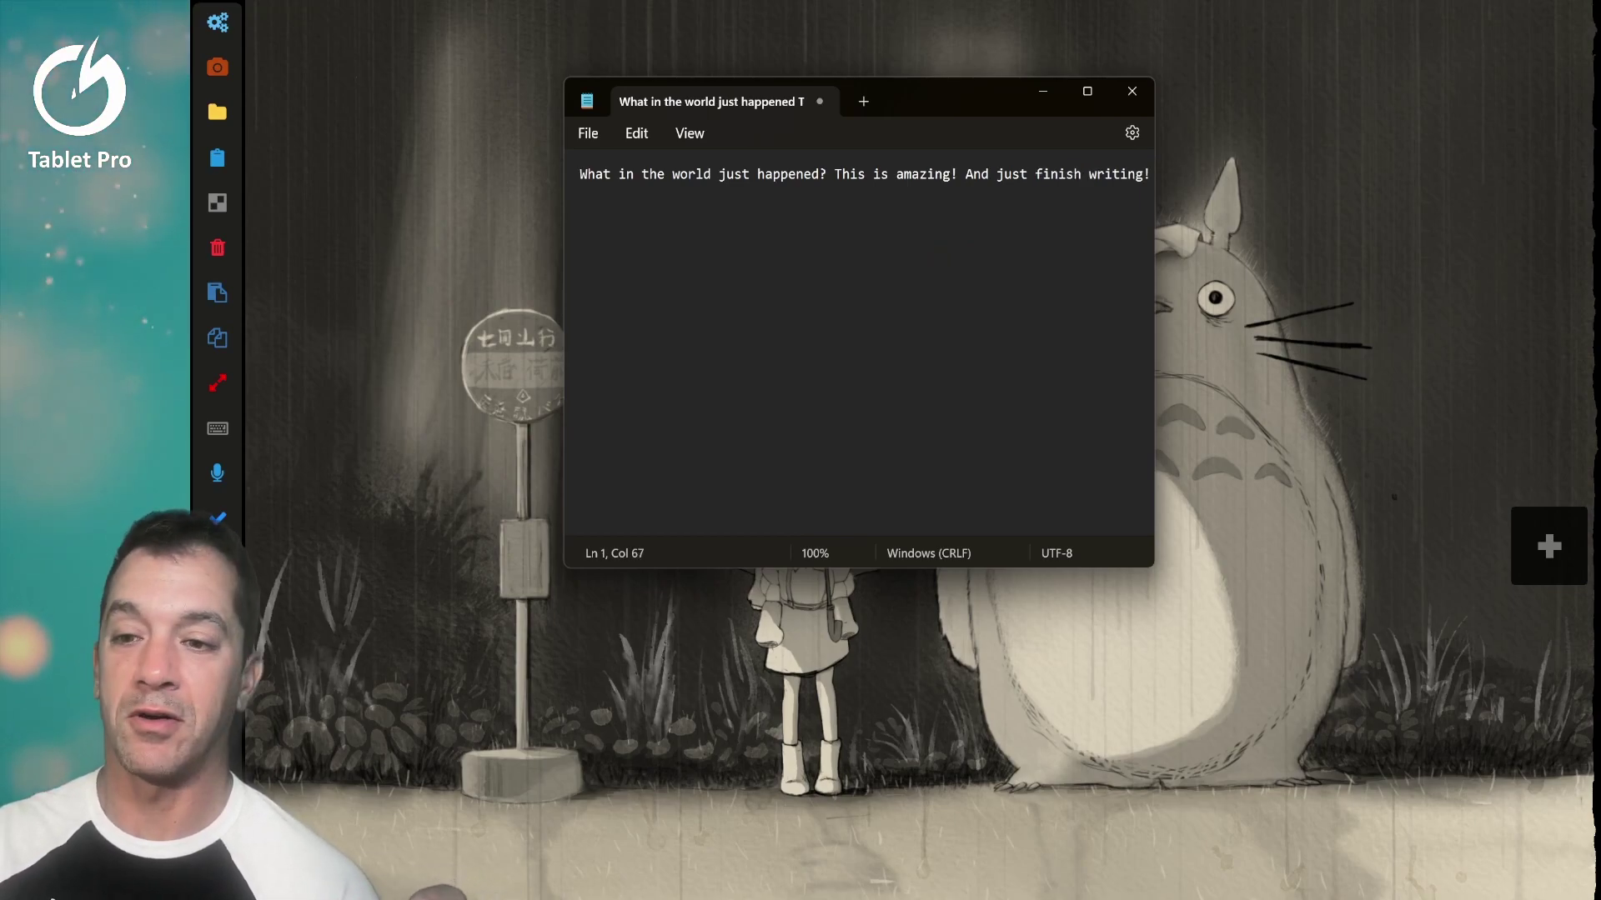
{"action": "left_click", "coordinate": [392, 117]}
- Uncheck Track line on the Tablet Pro TOUCH POINTER page, then close the settings
{"action": "left_click", "coordinate": [219, 22]}
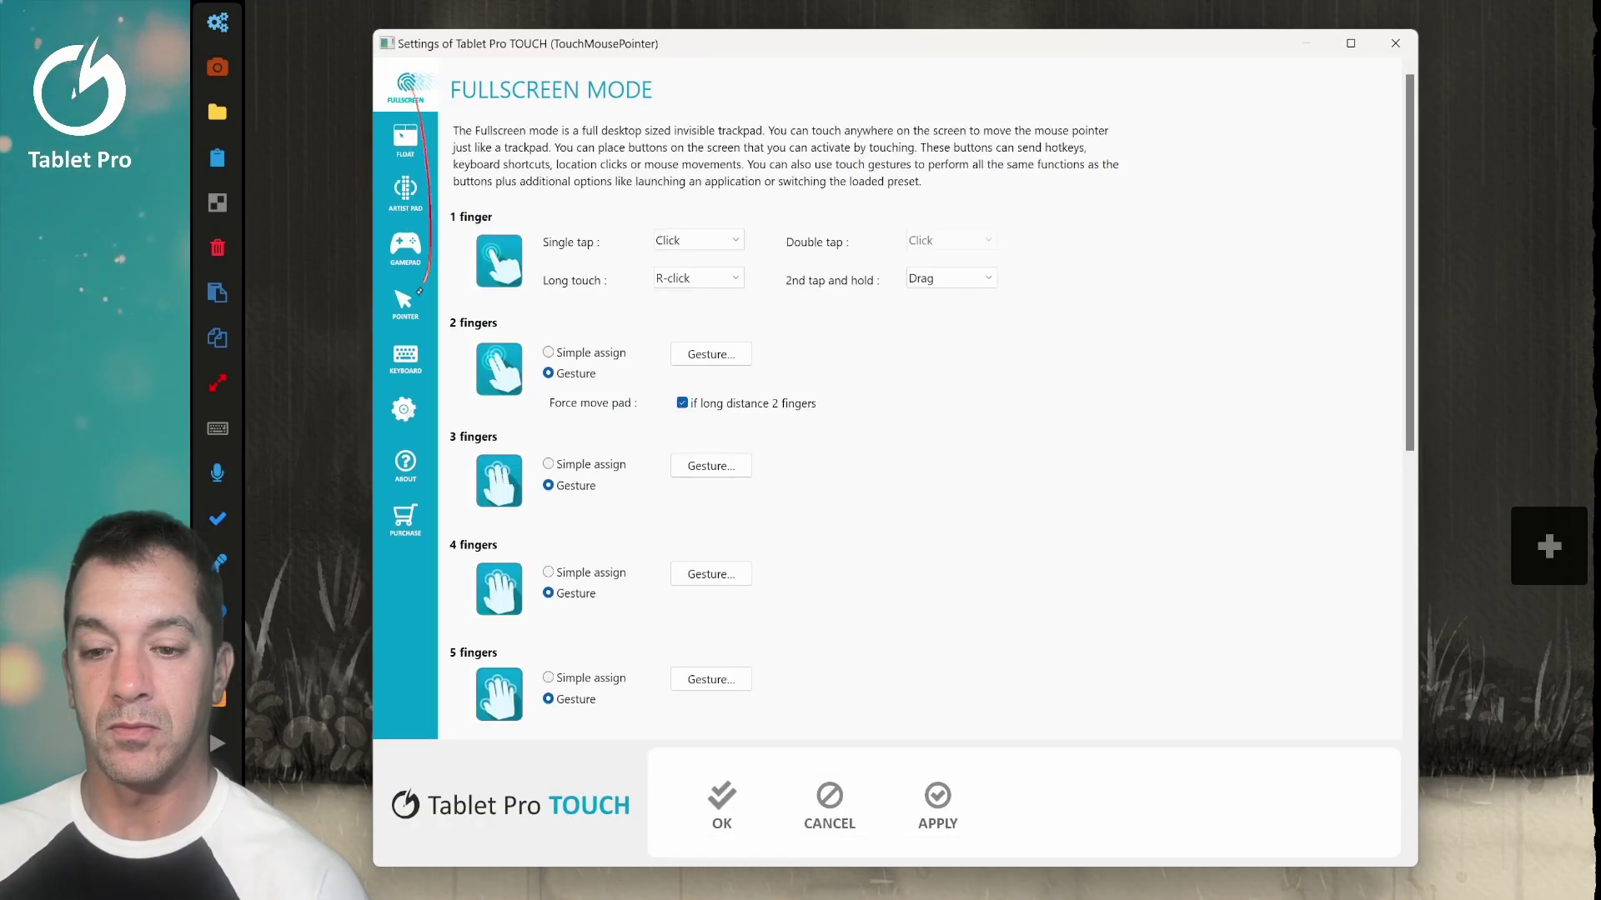
{"action": "left_click", "coordinate": [405, 301]}
{"action": "left_click", "coordinate": [475, 380]}
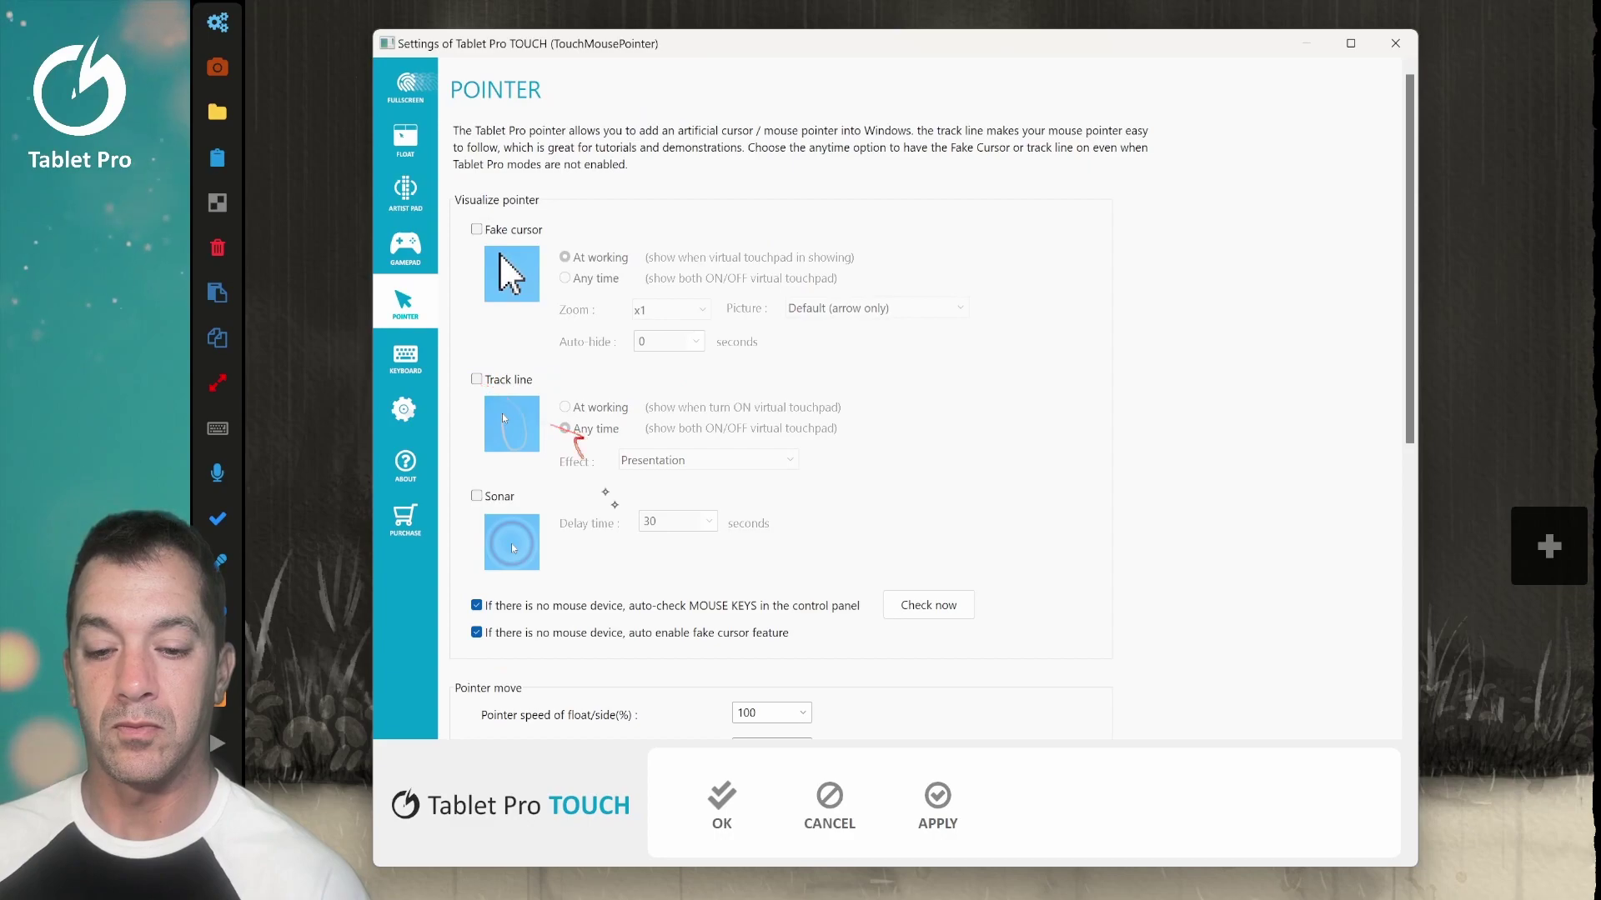
{"action": "key", "text": "Escape"}
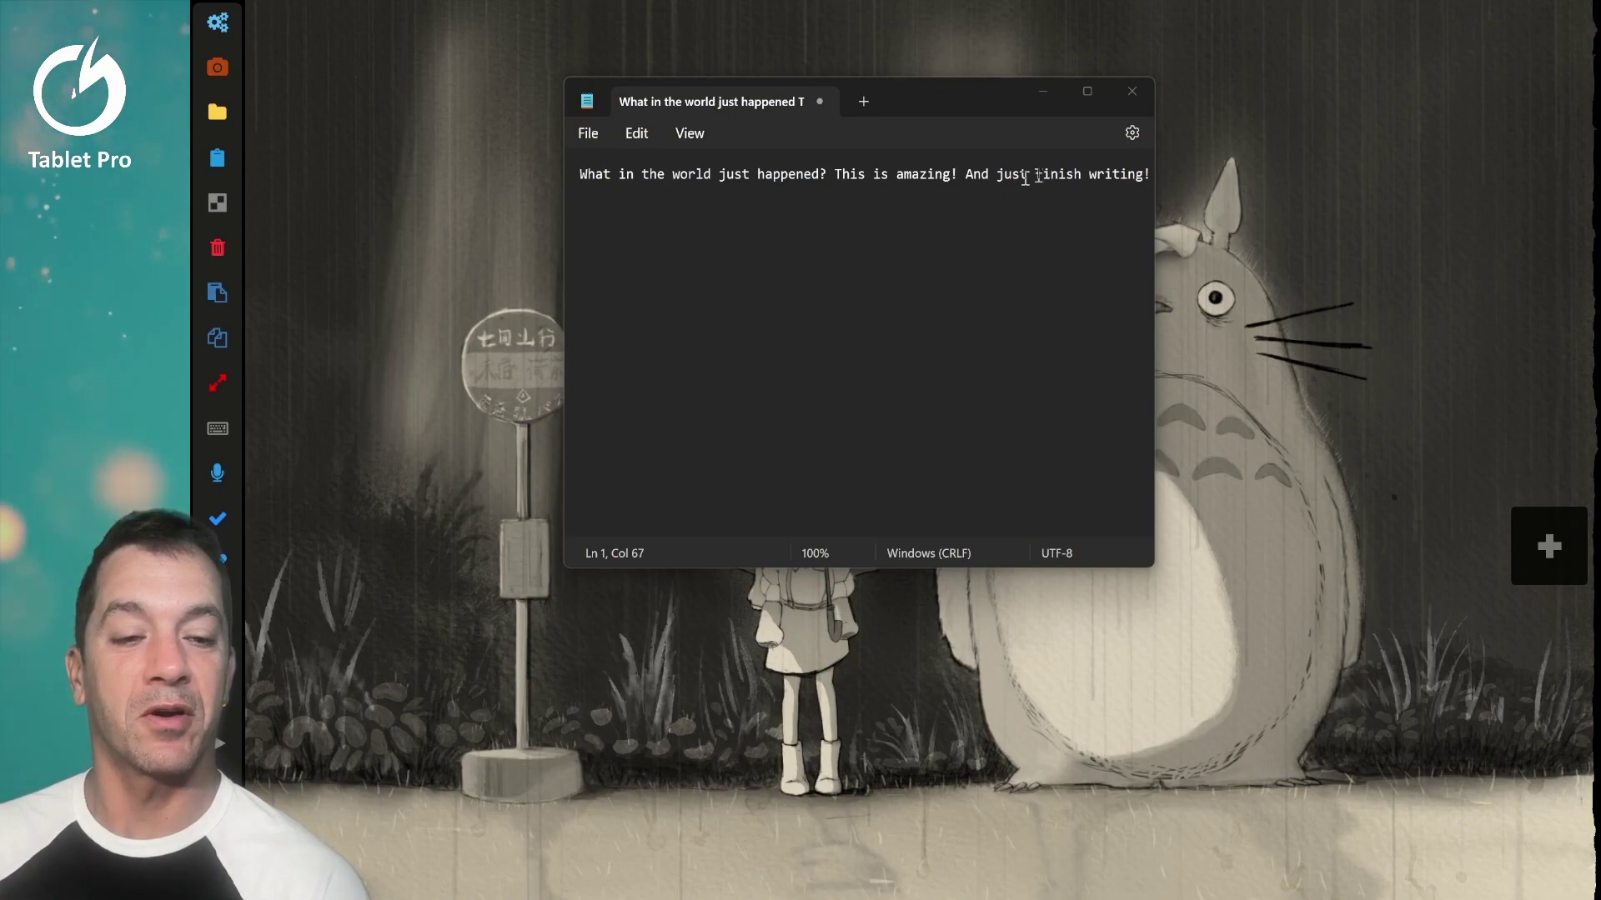
- Handwrite 'And can write again!' over 'finish writing!', insert the missing 'i', and undo stray characters
{"action": "mouse_move", "coordinate": [1035, 174]}
{"action": "left_mouse_down"}
{"action": "mouse_move", "coordinate": [1093, 185]}
{"action": "mouse_move", "coordinate": [1038, 177]}
{"action": "left_mouse_up"}
{"action": "type", "text": "and can"}
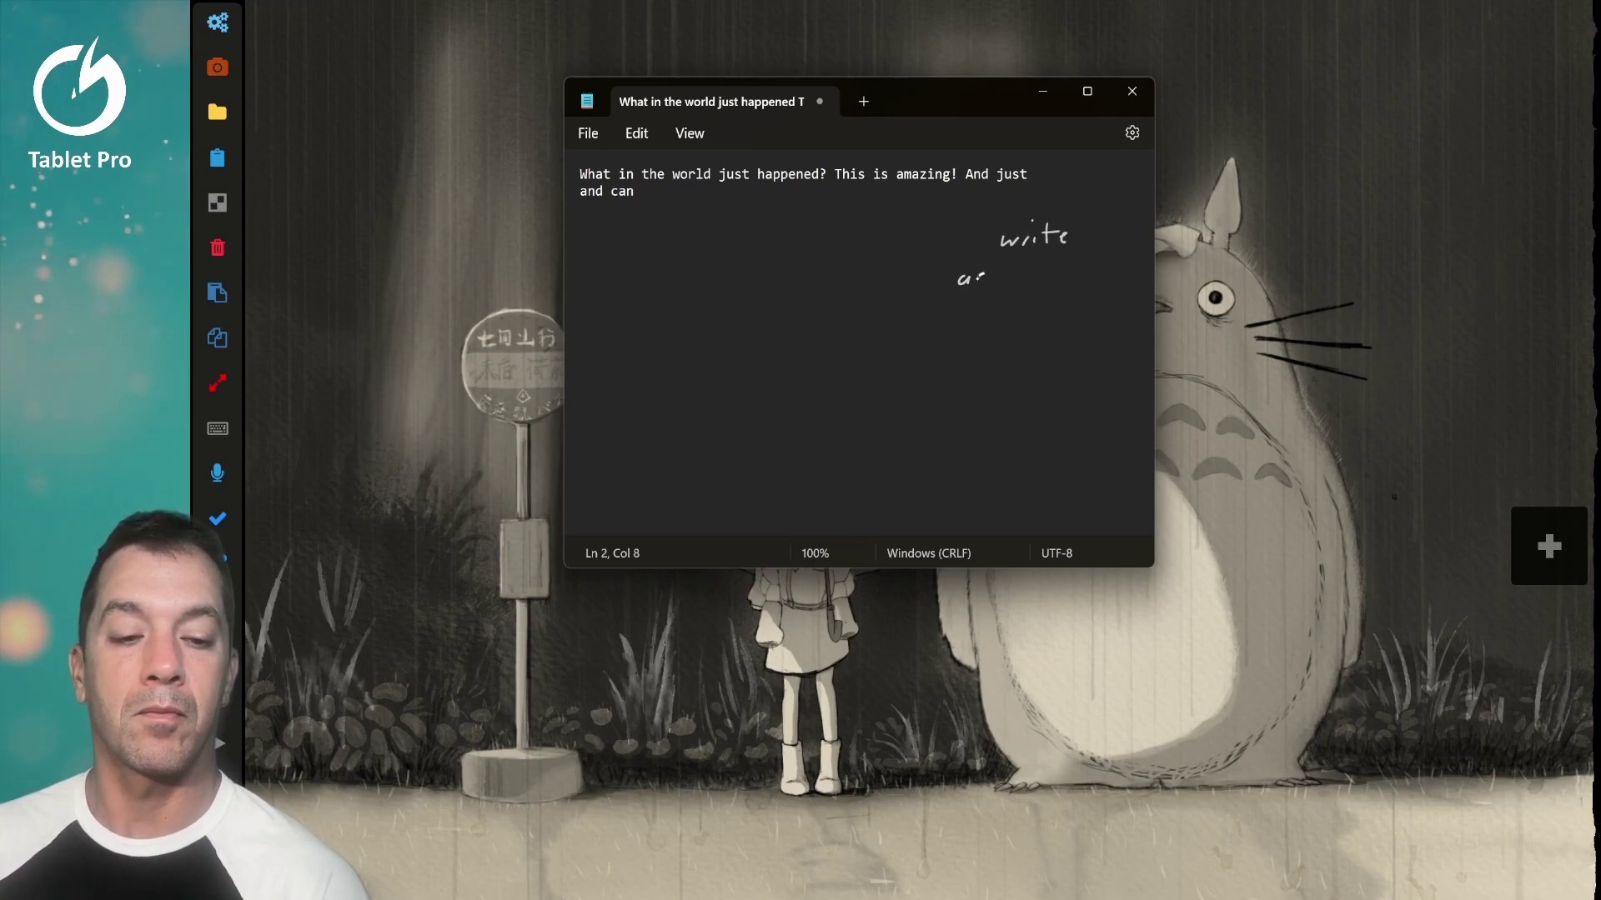
{"action": "type", "text": " write"}
{"action": "left_click_drag", "start_coordinate": [989, 278], "coordinate": [1050, 286]}
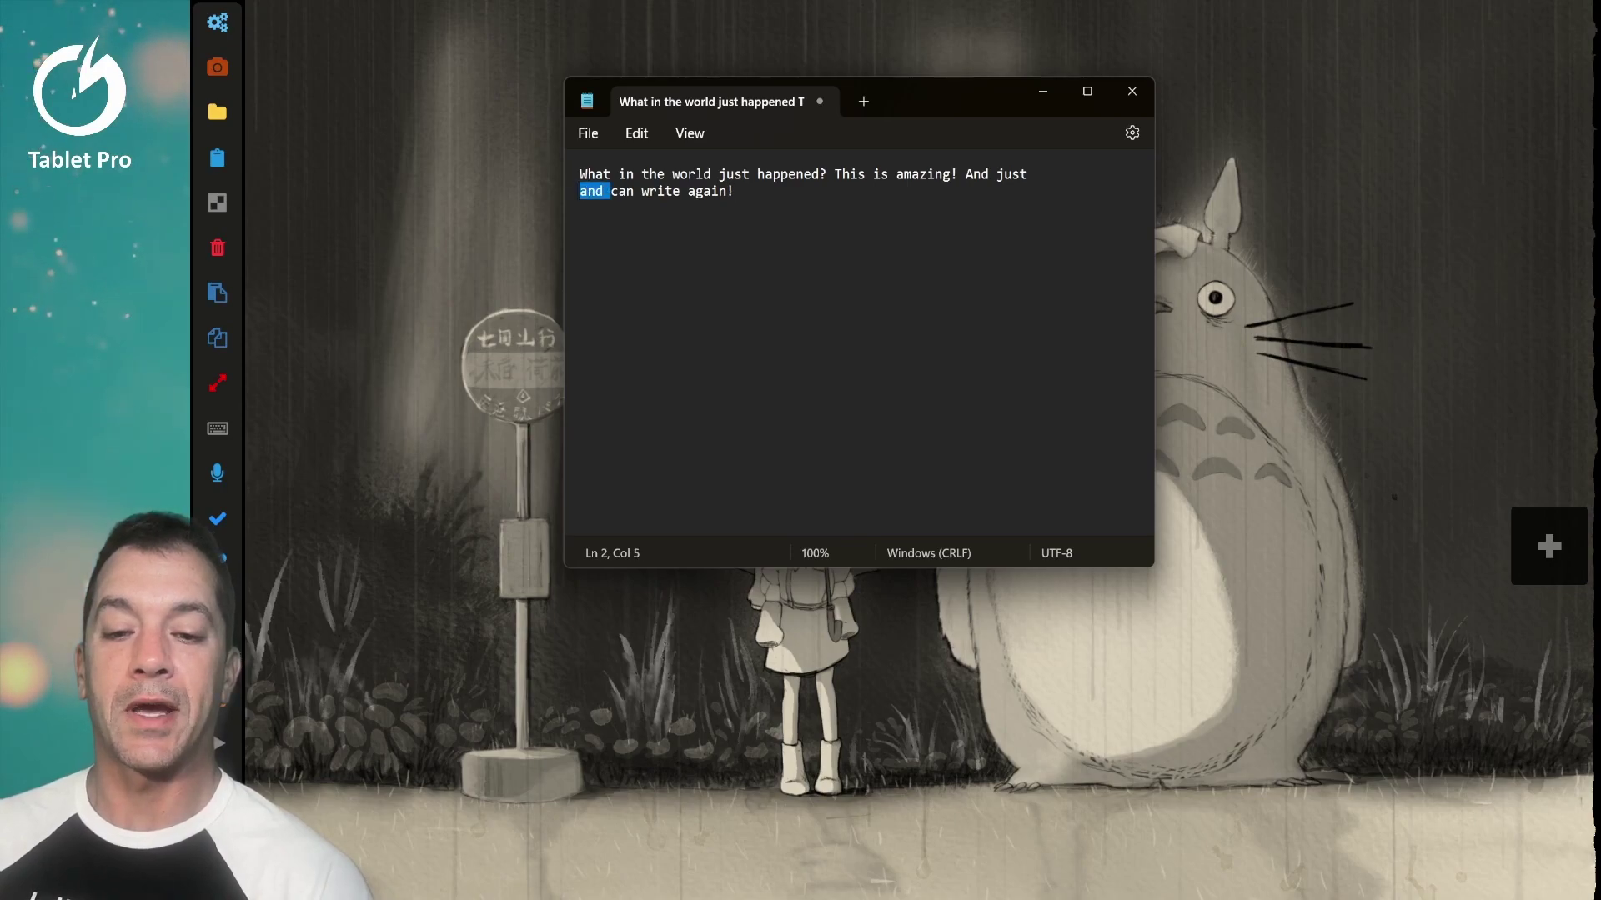
{"action": "mouse_move", "coordinate": [768, 276]}
{"action": "left_mouse_down"}
{"action": "mouse_move", "coordinate": [774, 249]}
{"action": "mouse_move", "coordinate": [785, 276]}
{"action": "mouse_move", "coordinate": [820, 248]}
{"action": "left_mouse_up"}
{"action": "type", "text": "A"}
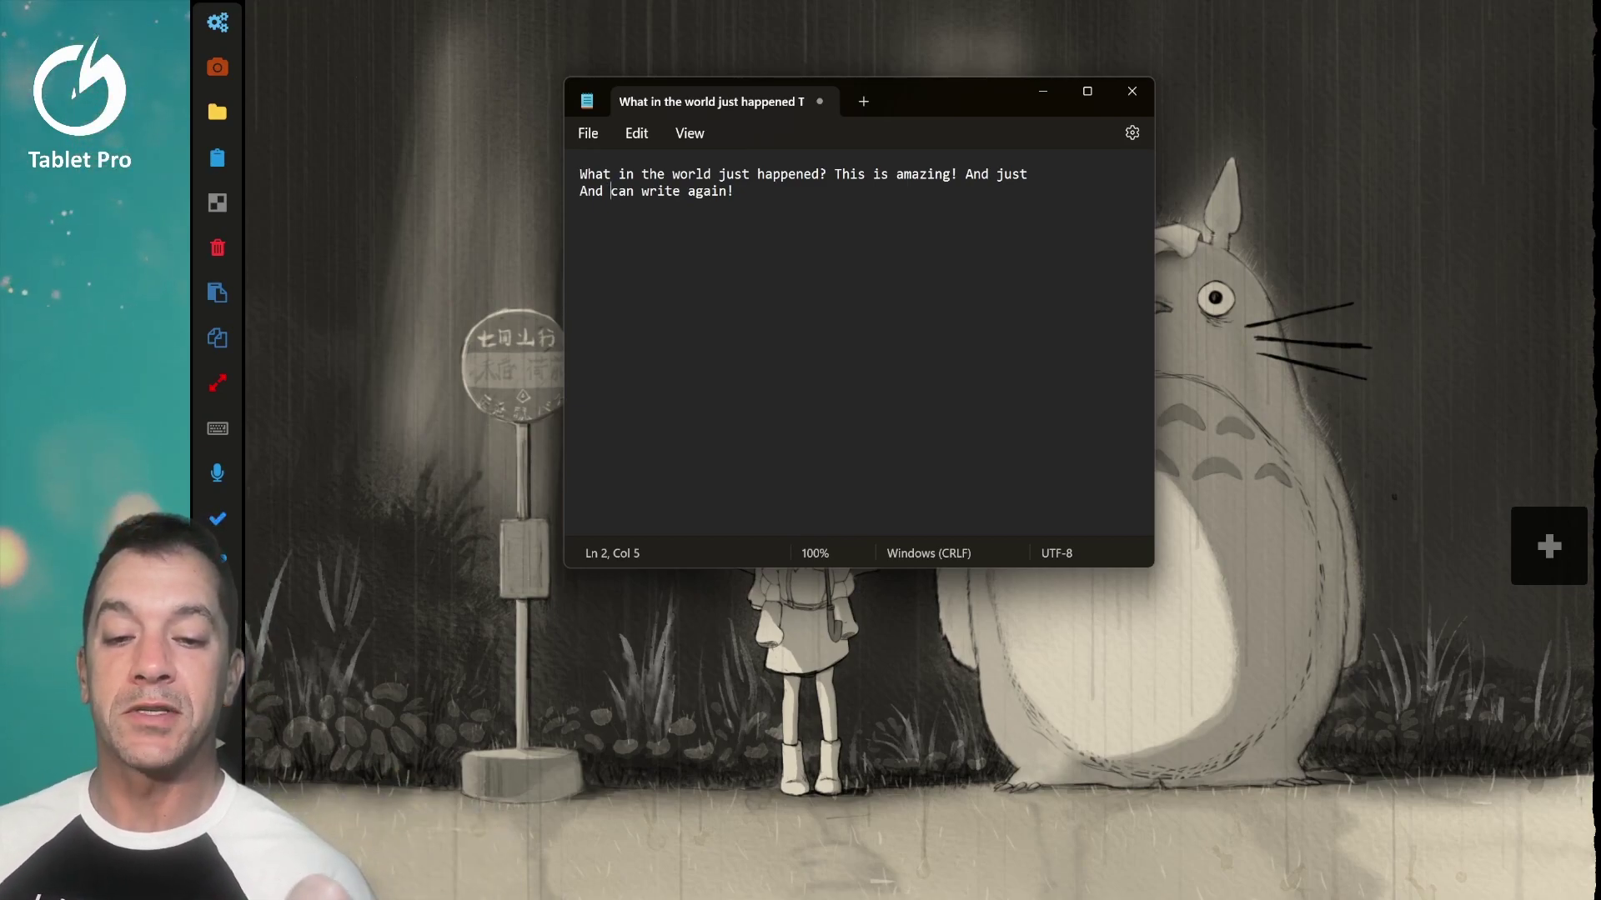
{"action": "left_click", "coordinate": [661, 190]}
{"action": "type", "text": "i"}
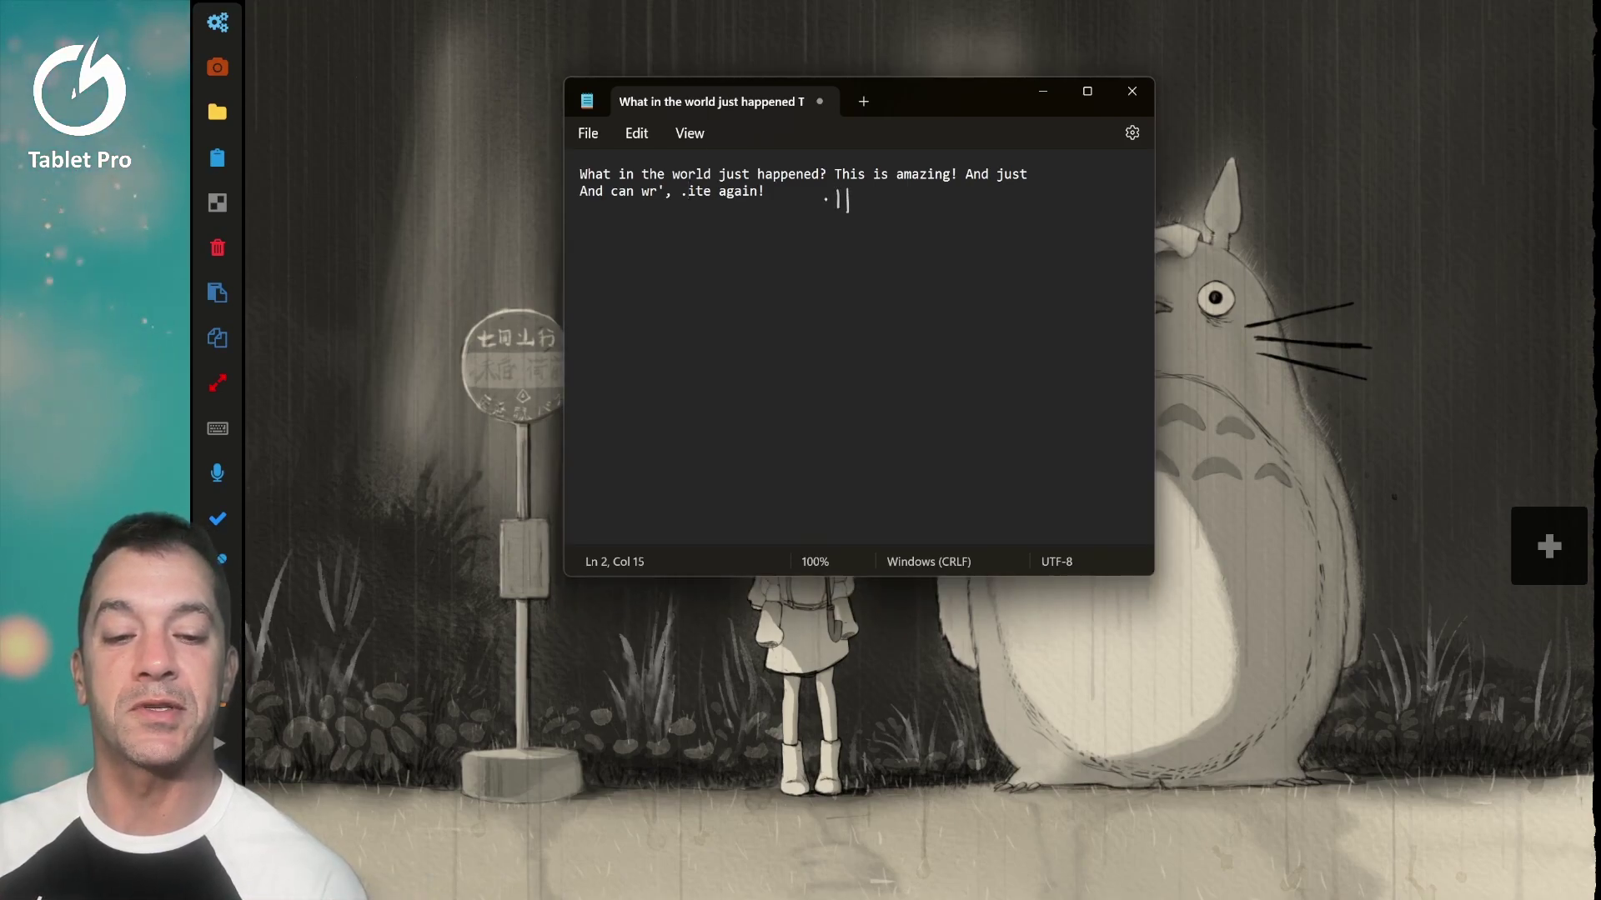
{"action": "type", "text": "r"}
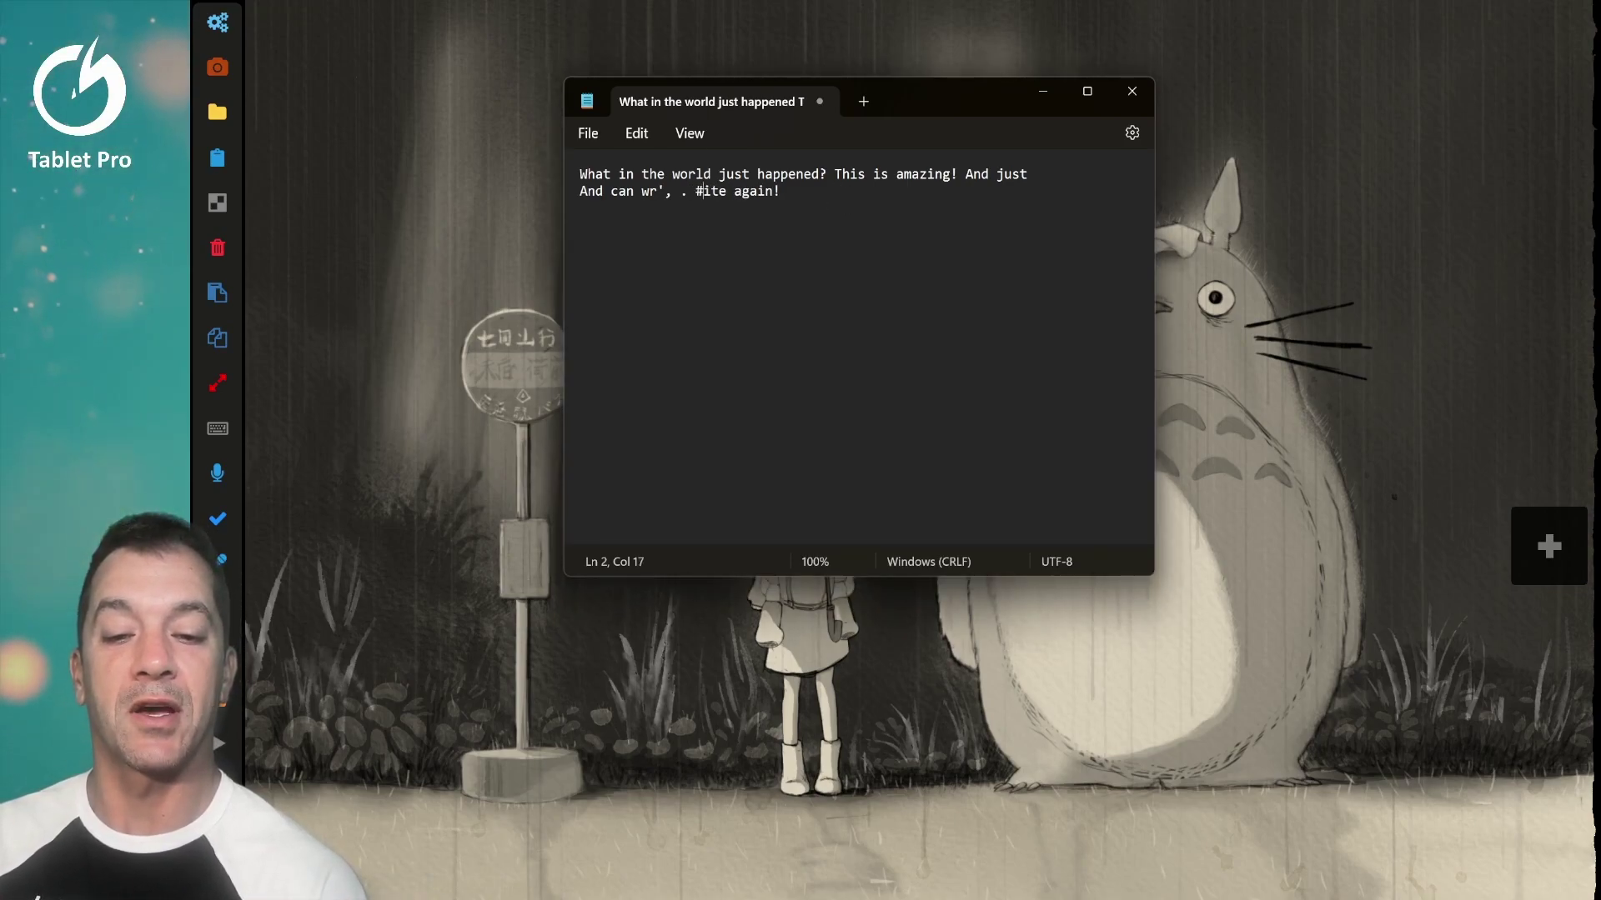
{"action": "key", "text": "ctrl+z"}
{"action": "key", "text": "ctrl+z"}
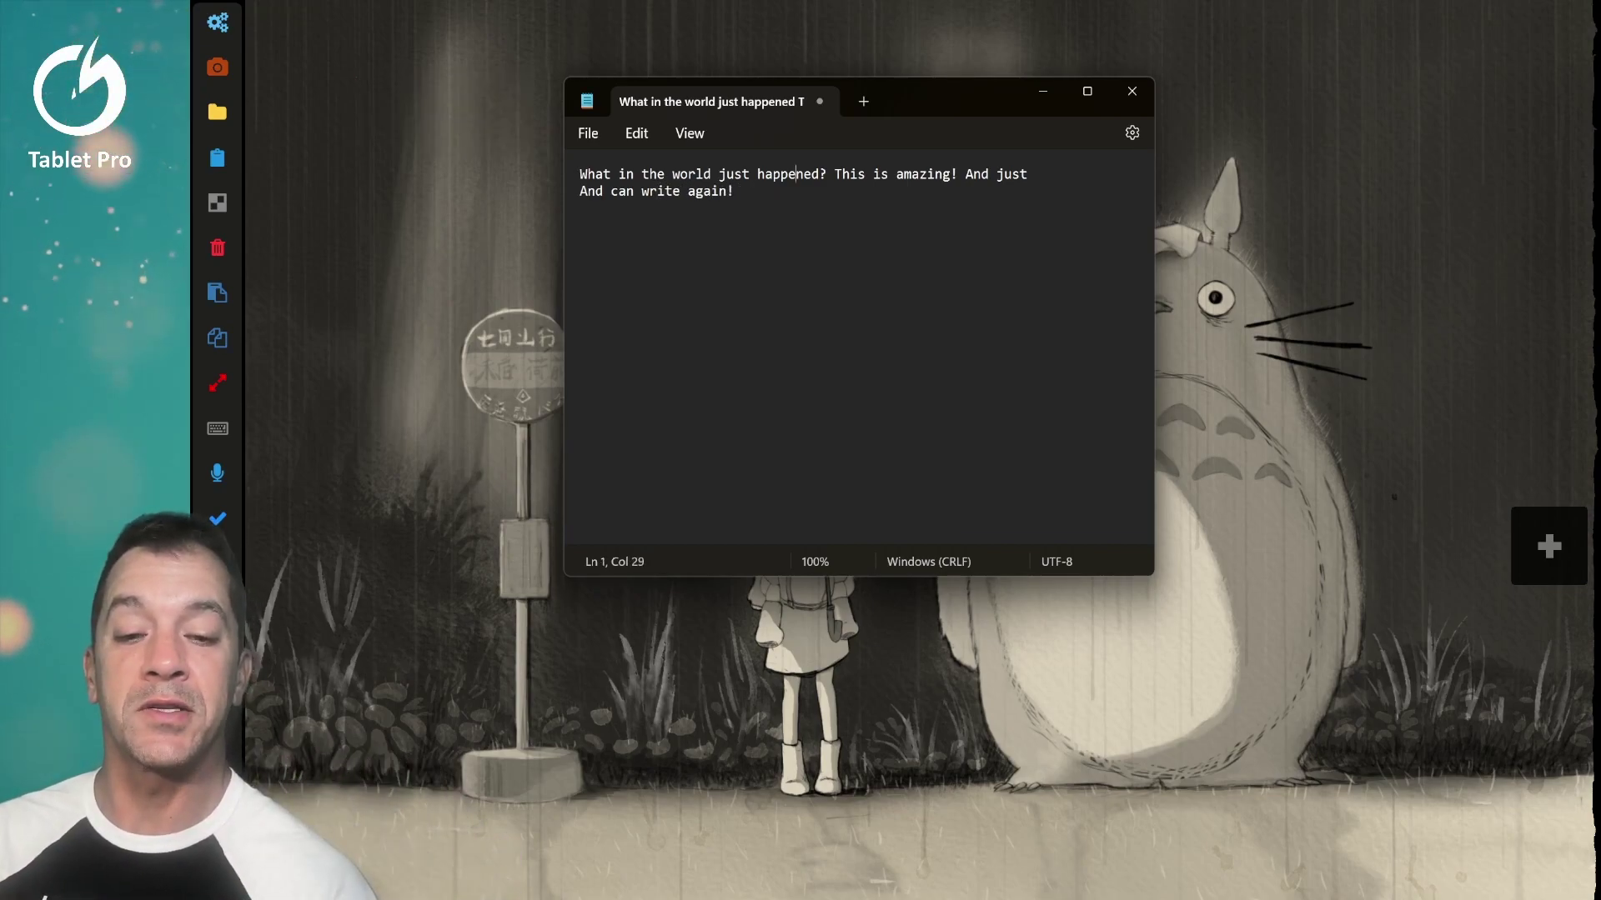
- Clear all text from the note using the Tablet Pro touchpad panel
{"action": "left_click", "coordinate": [1549, 547]}
{"action": "left_click", "coordinate": [1548, 547]}
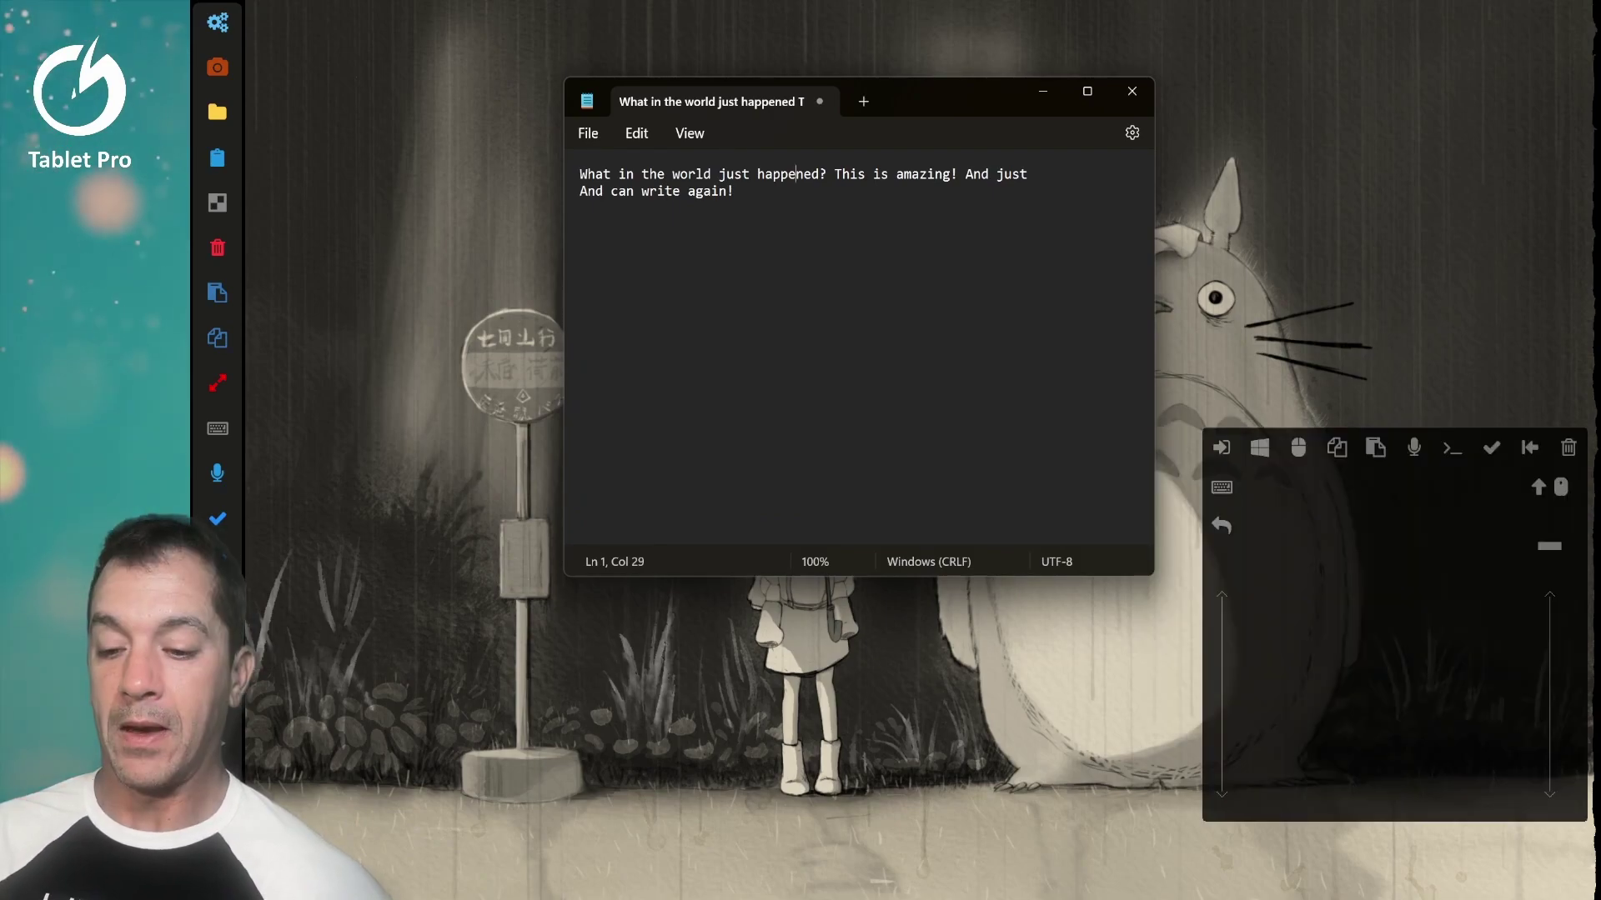
{"action": "left_click", "coordinate": [218, 388]}
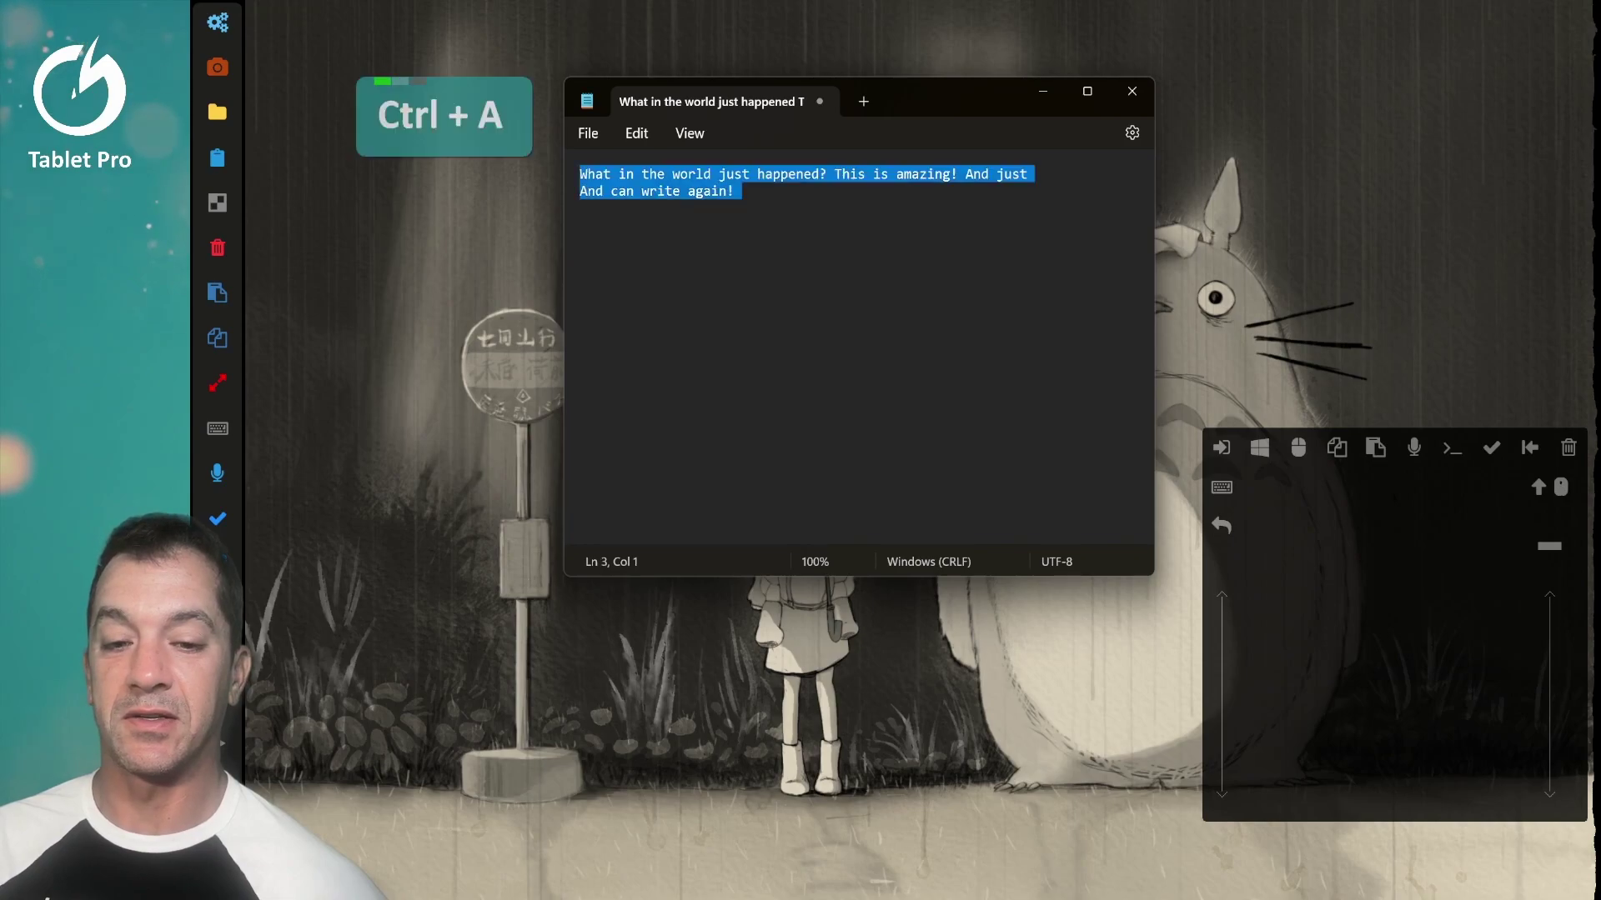
{"action": "key", "text": "Delete"}
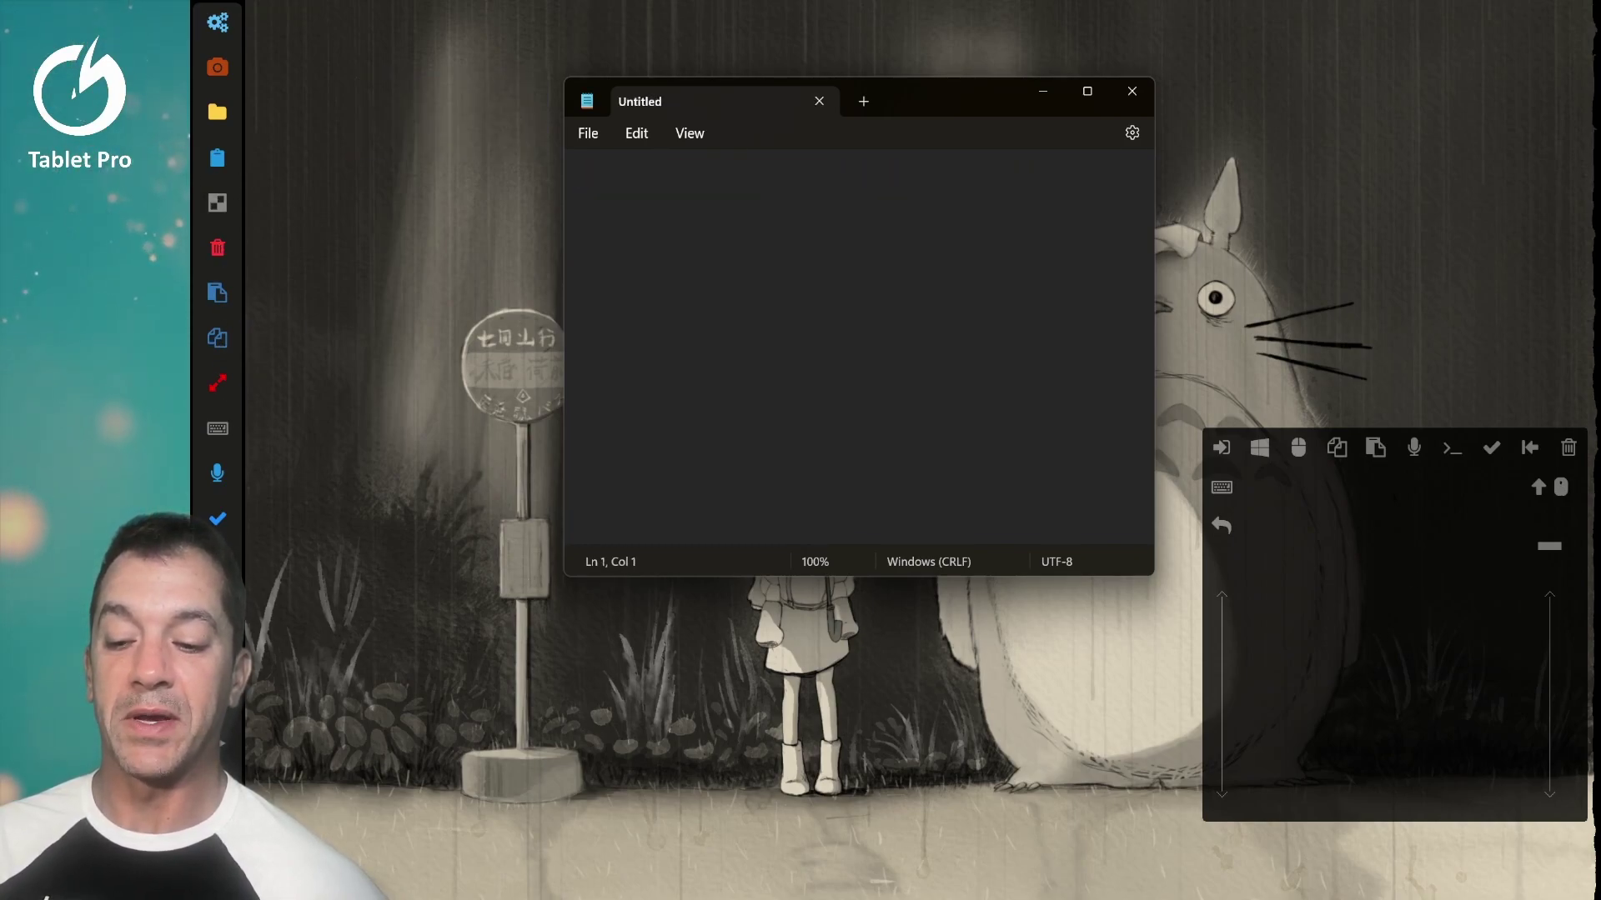
- Dictate the sentence ending 'super super cool.' and add blank lines below it
{"action": "left_click", "coordinate": [218, 475]}
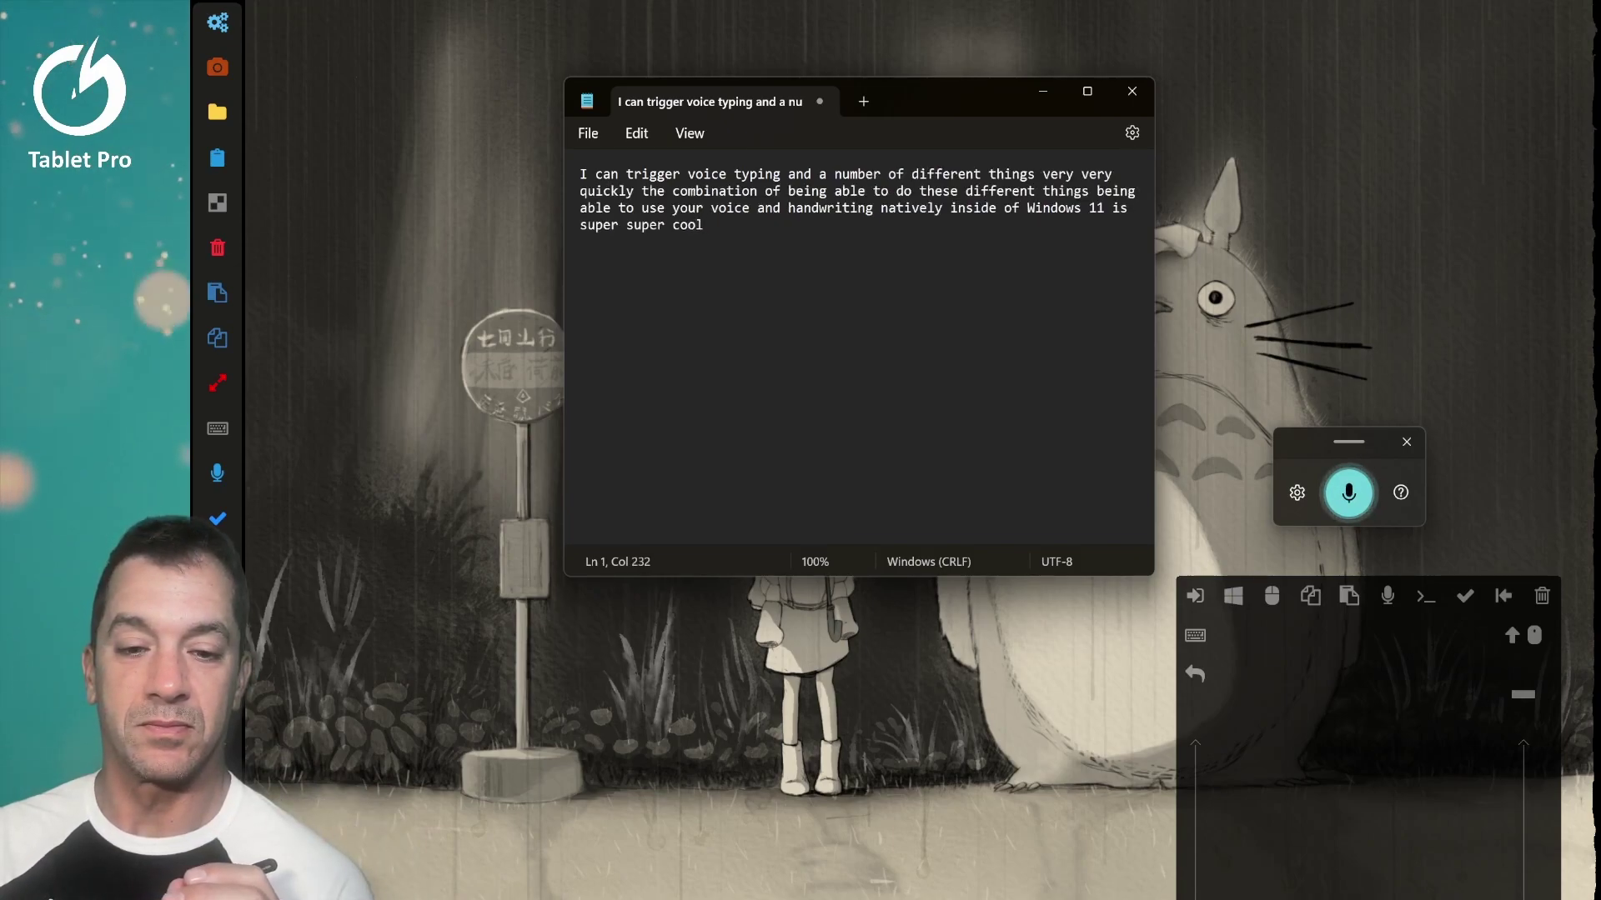
{"action": "key", "text": "Return"}
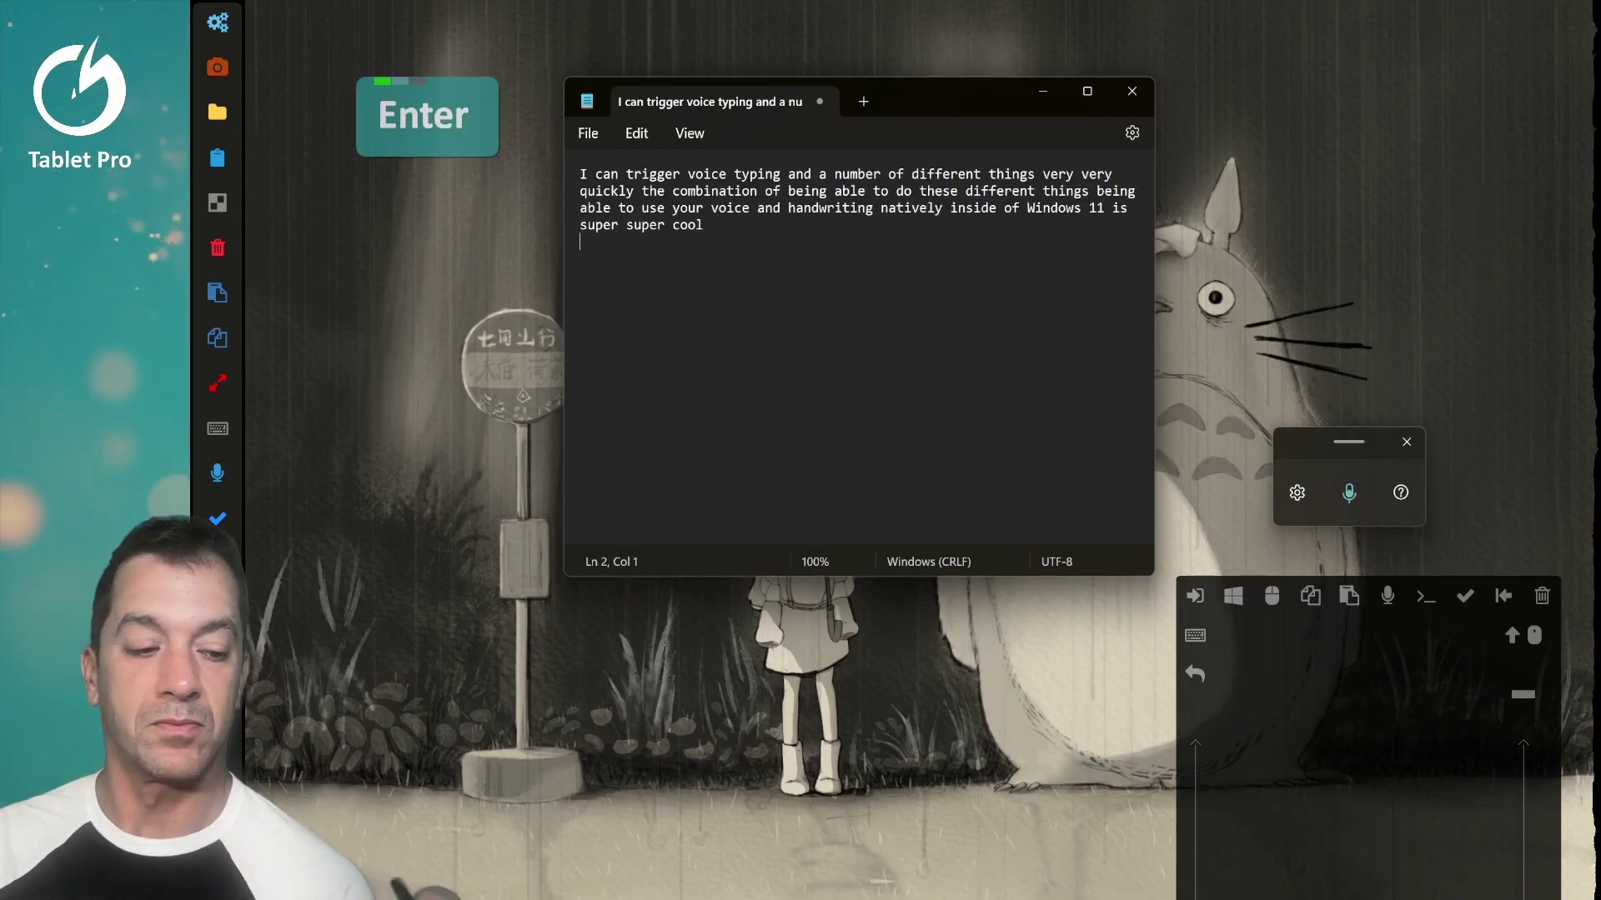
{"action": "key", "text": "Return"}
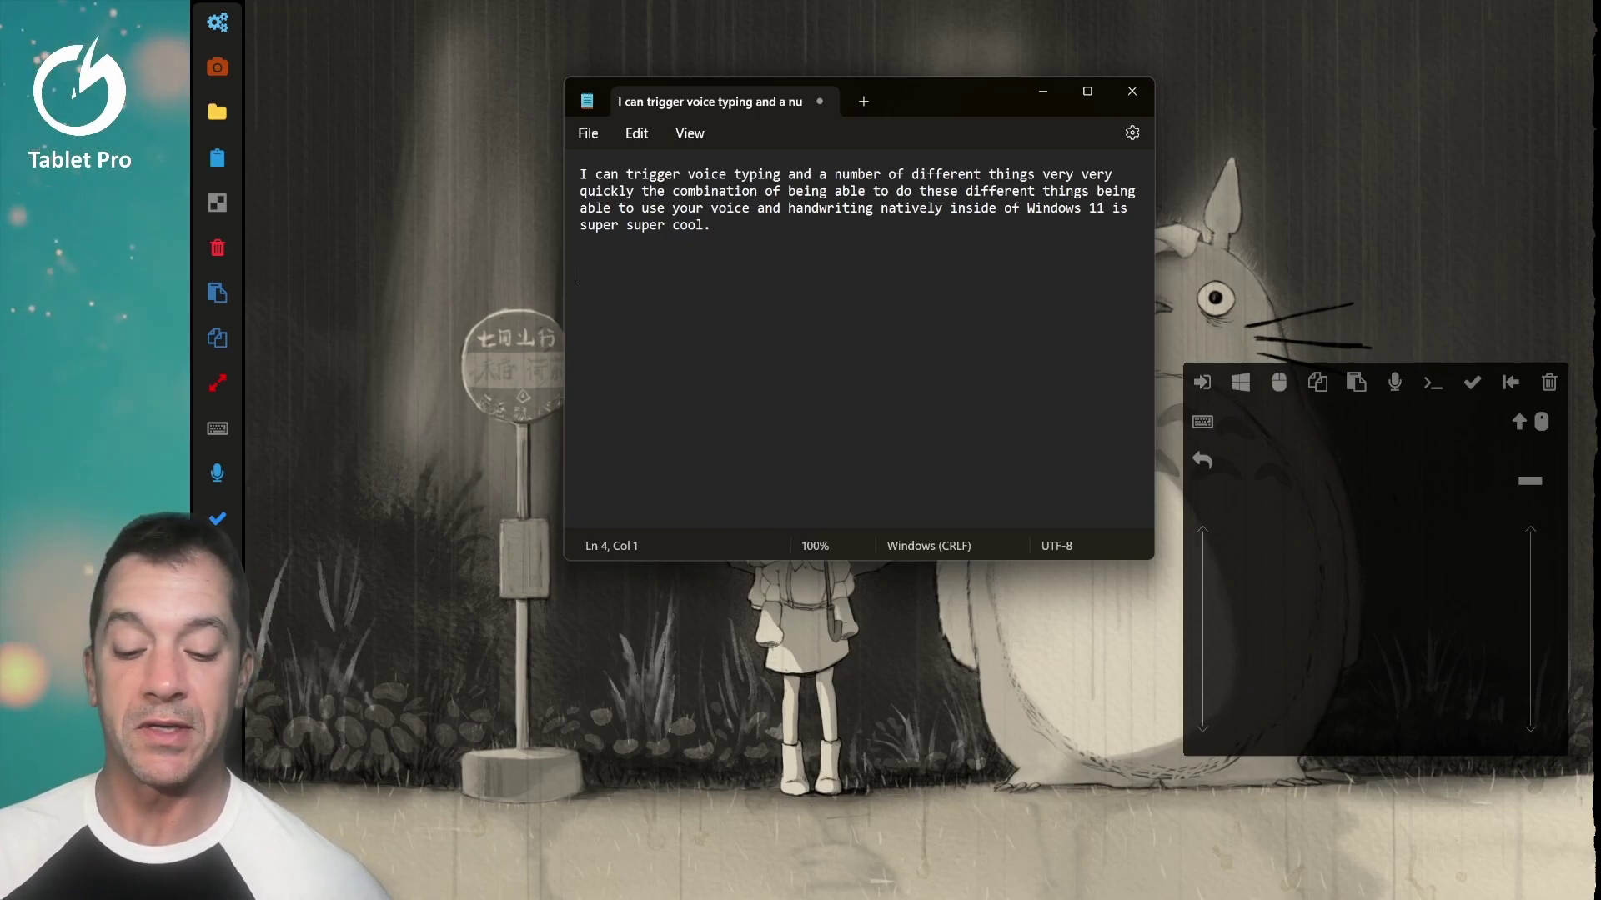
- Open the Pen & Windows Ink page in Settings and dismiss the search suggestions
{"action": "left_click", "coordinate": [428, 872]}
{"action": "left_click", "coordinate": [662, 286]}
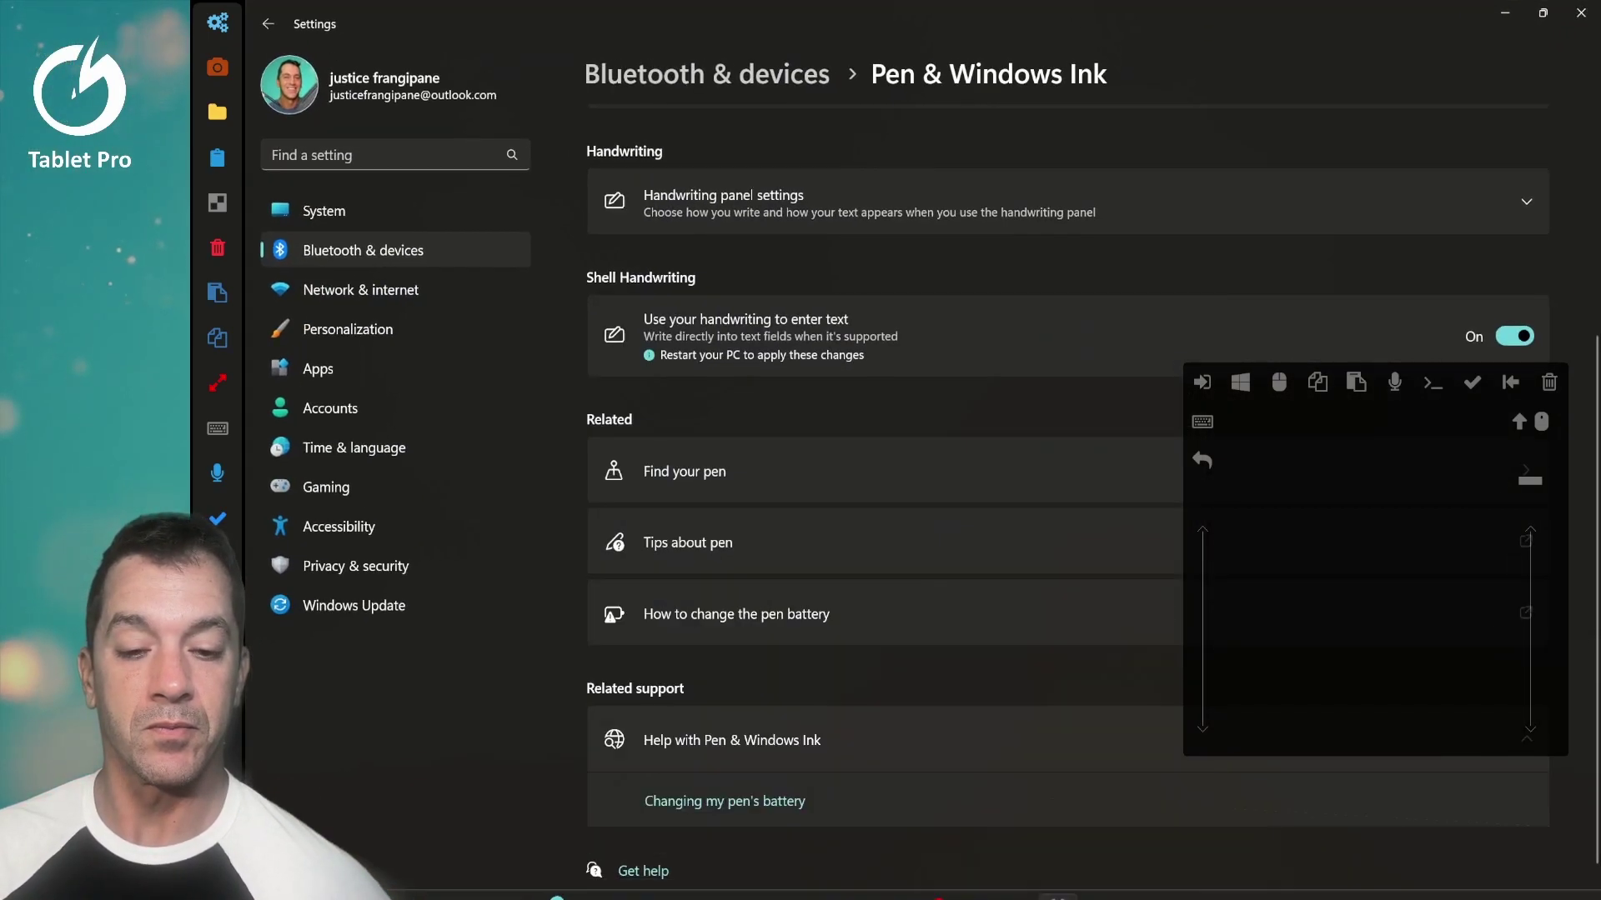
{"action": "scroll", "coordinate": [1063, 500], "scroll_direction": "down", "scroll_amount": 1}
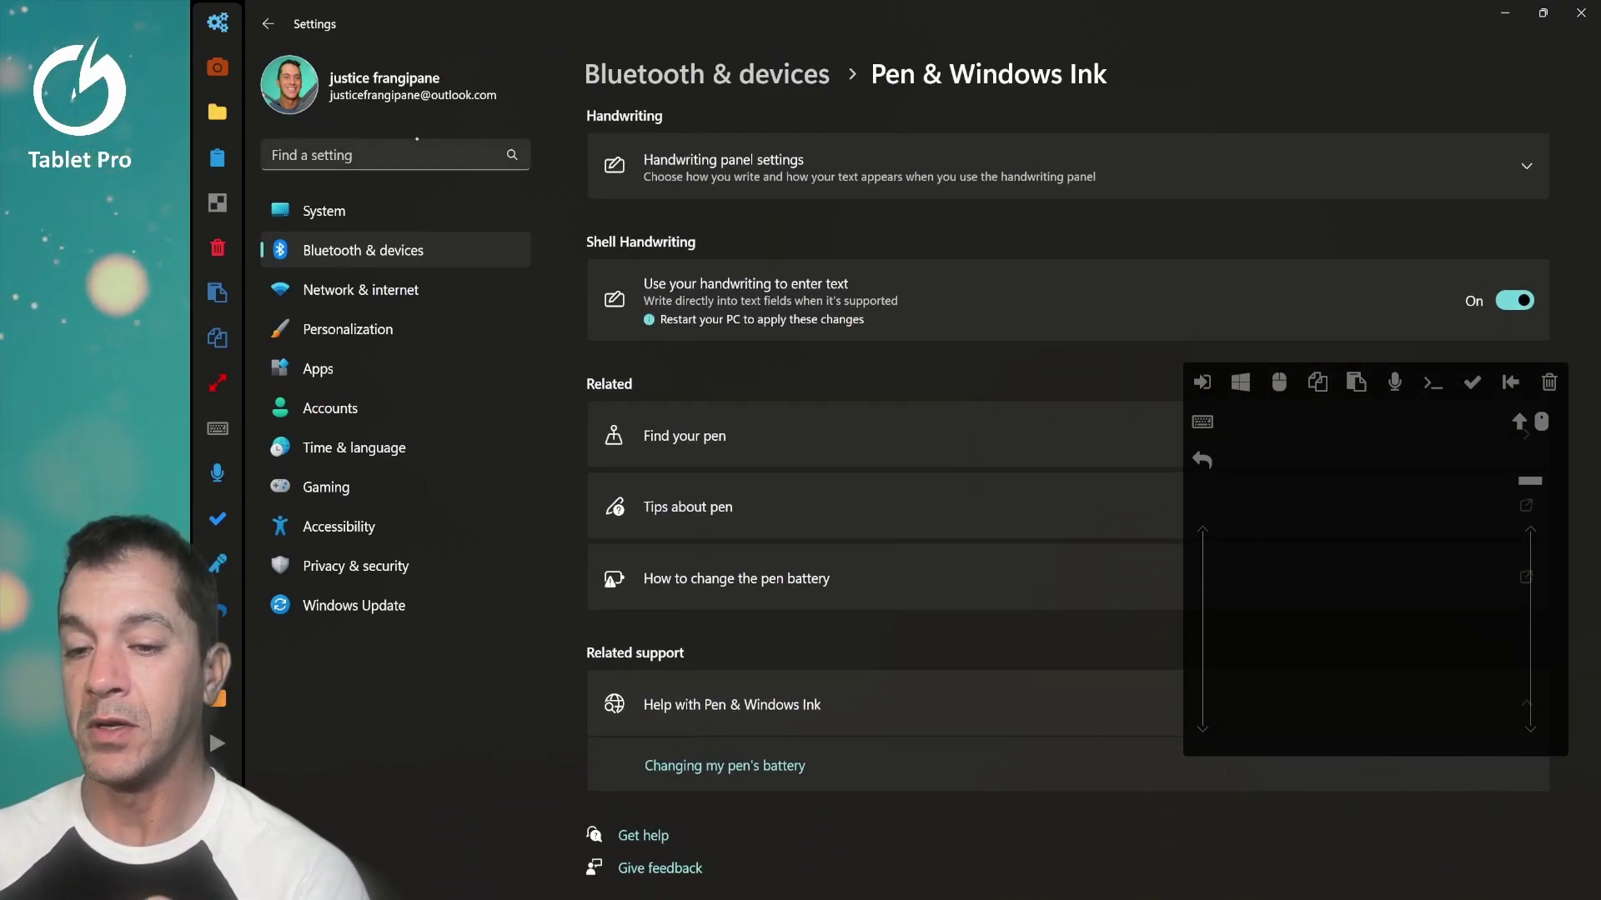
{"action": "type", "text": "pen"}
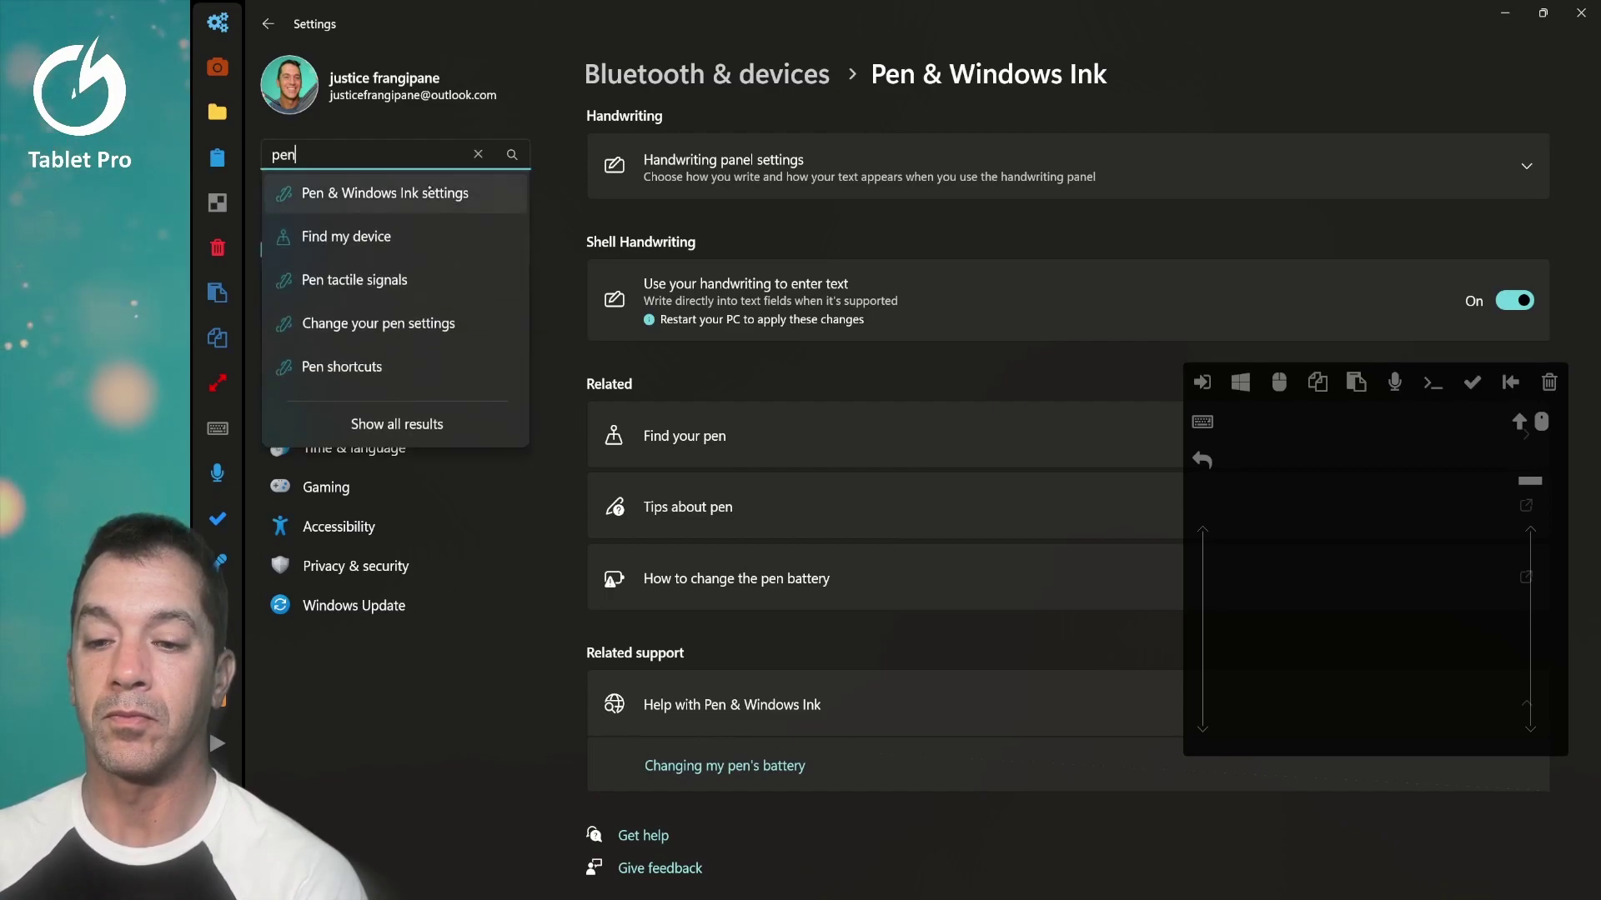
{"action": "left_click", "coordinate": [405, 194]}
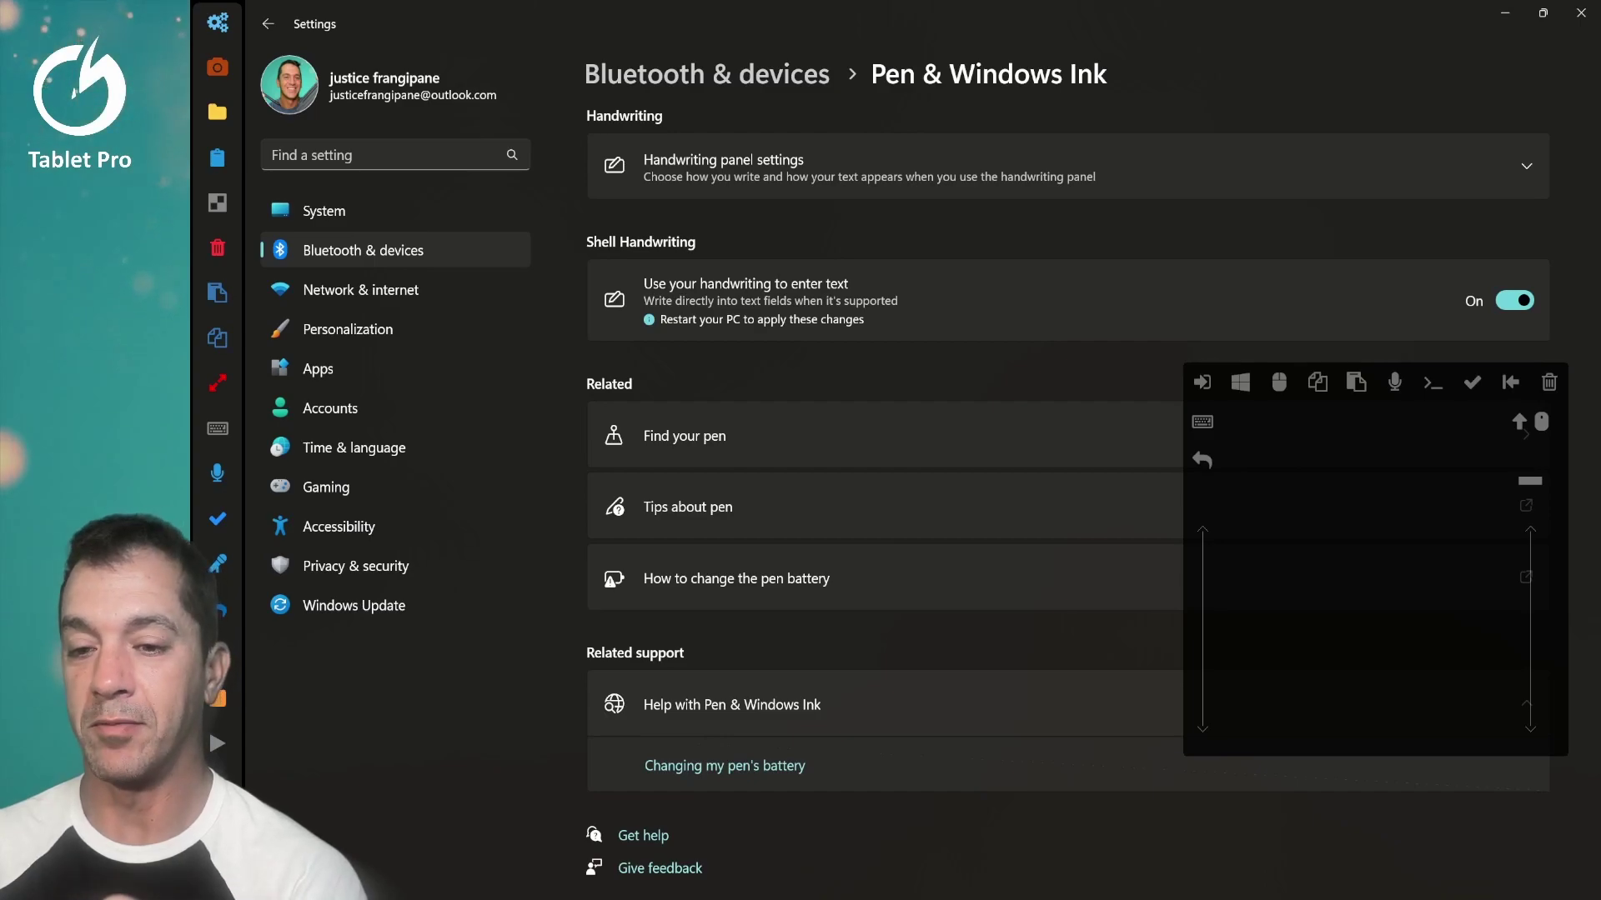
- Handwrite settings searches for bluetooth, wifi, then notepad, correcting 'notepal' to 'notepad'
{"action": "left_click", "coordinate": [371, 153]}
{"action": "type", "text": "bluetooth"}
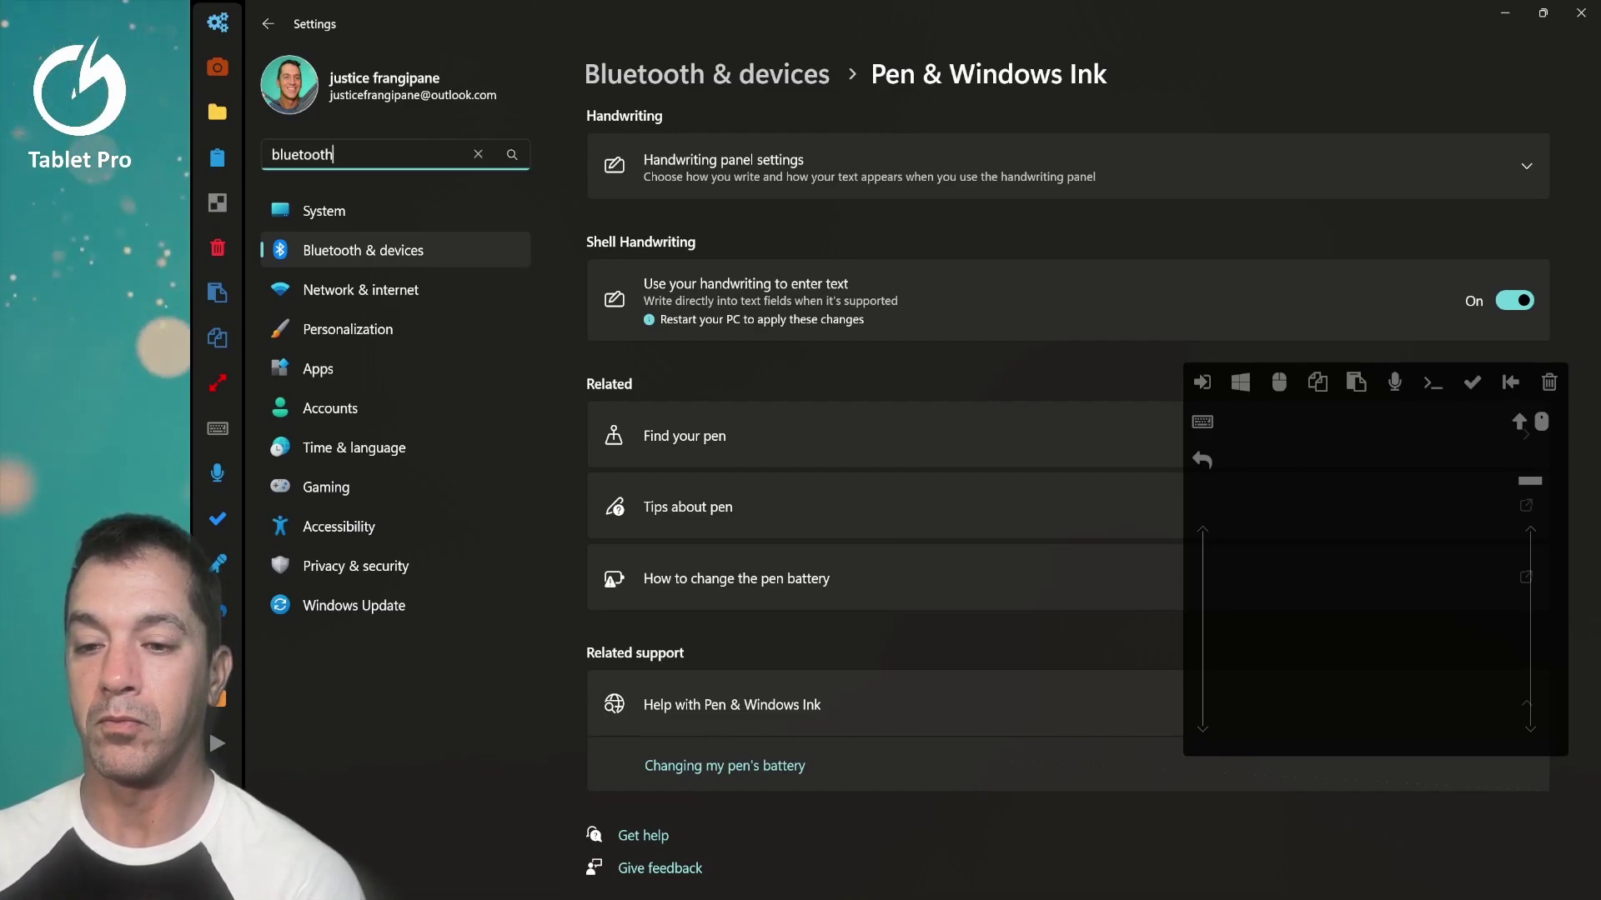
{"action": "key", "text": "Return"}
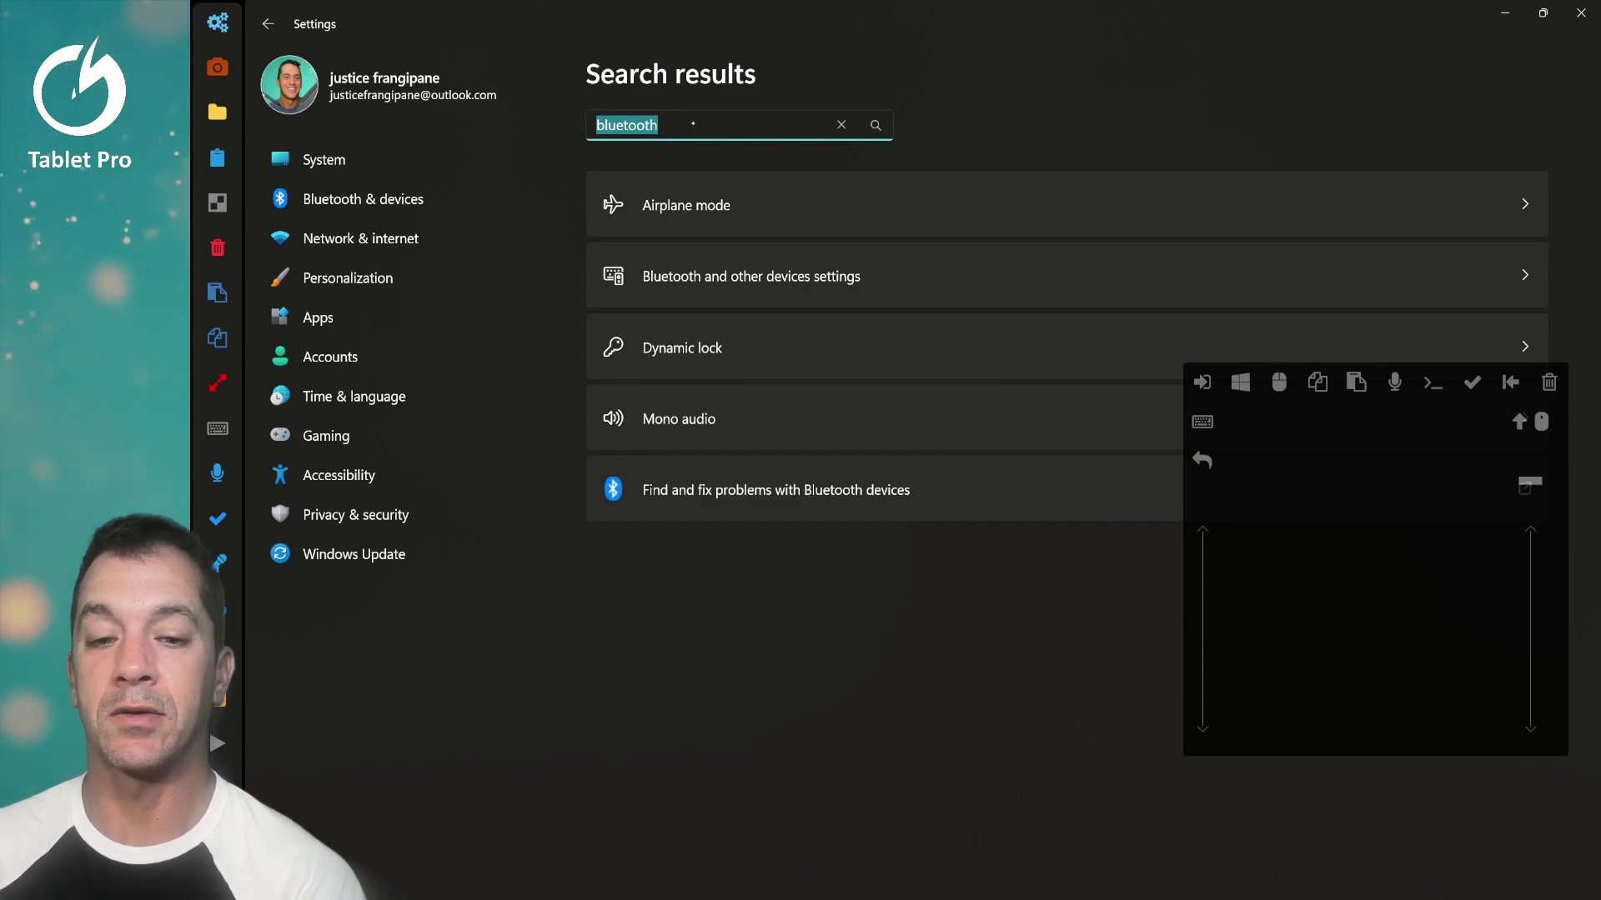
{"action": "left_click_drag", "start_coordinate": [679, 127], "coordinate": [707, 121]}
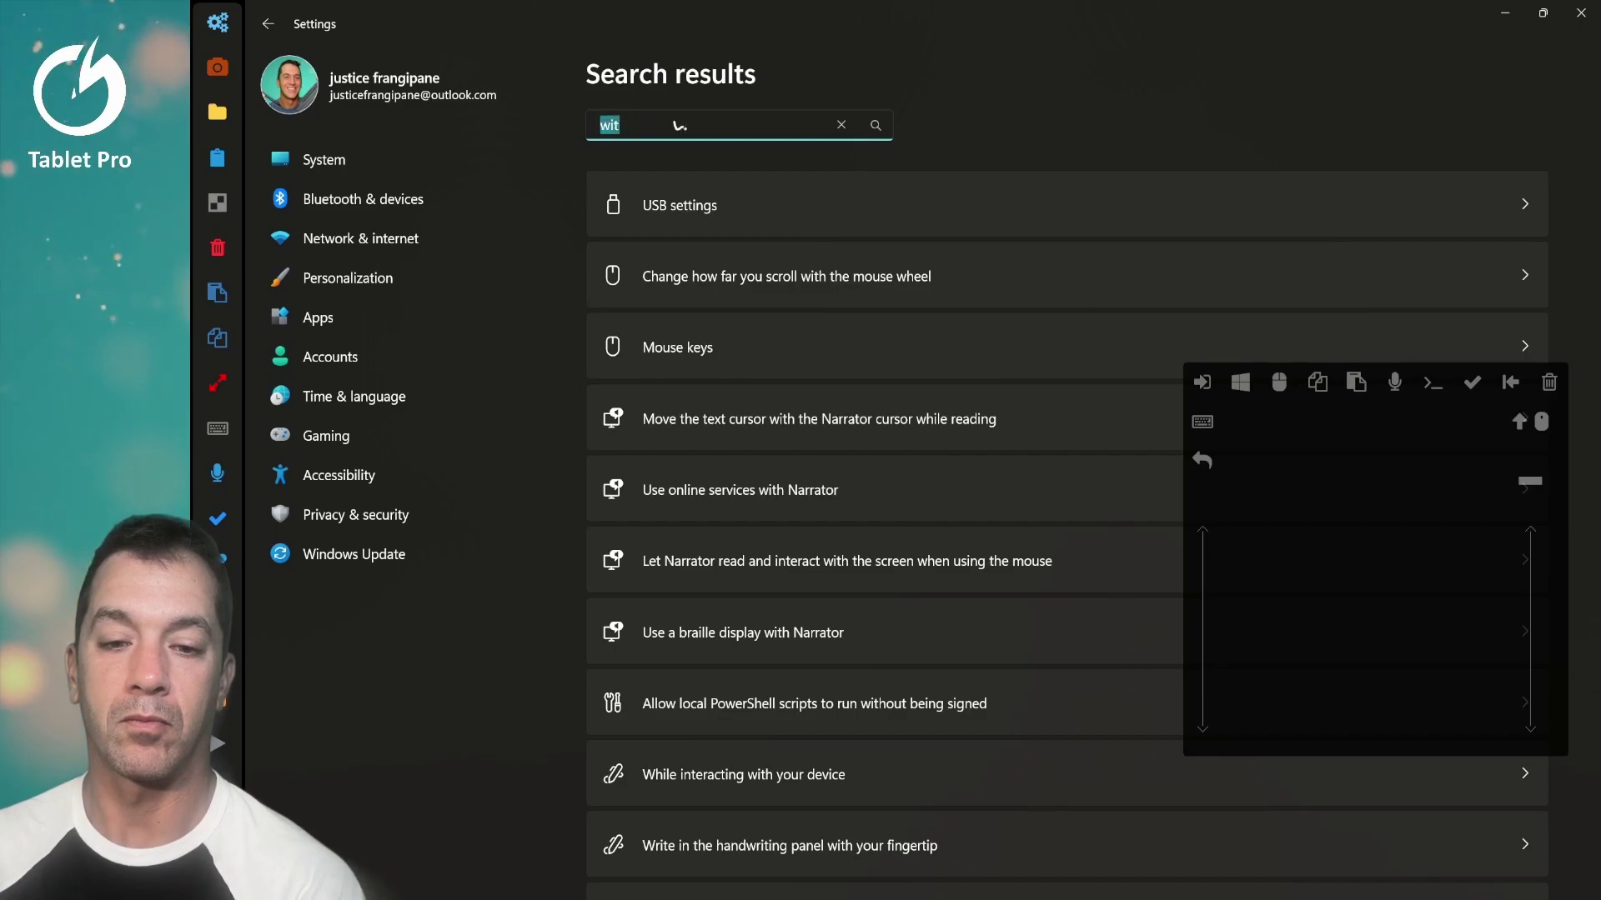
{"action": "left_click_drag", "start_coordinate": [679, 125], "coordinate": [714, 120]}
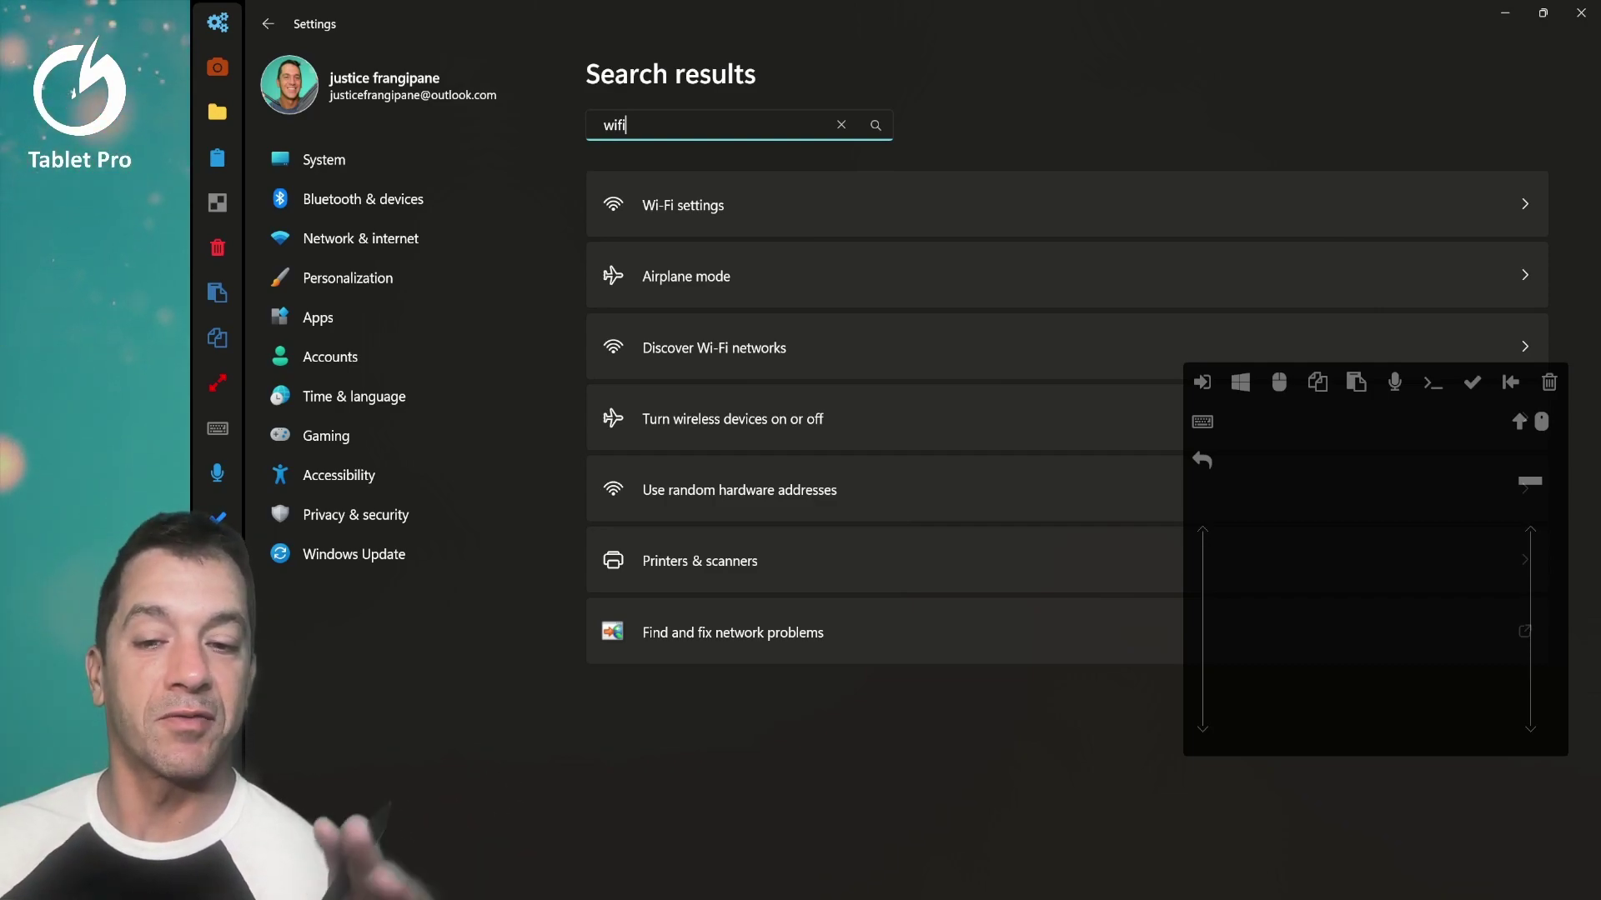
{"action": "key", "text": "Escape"}
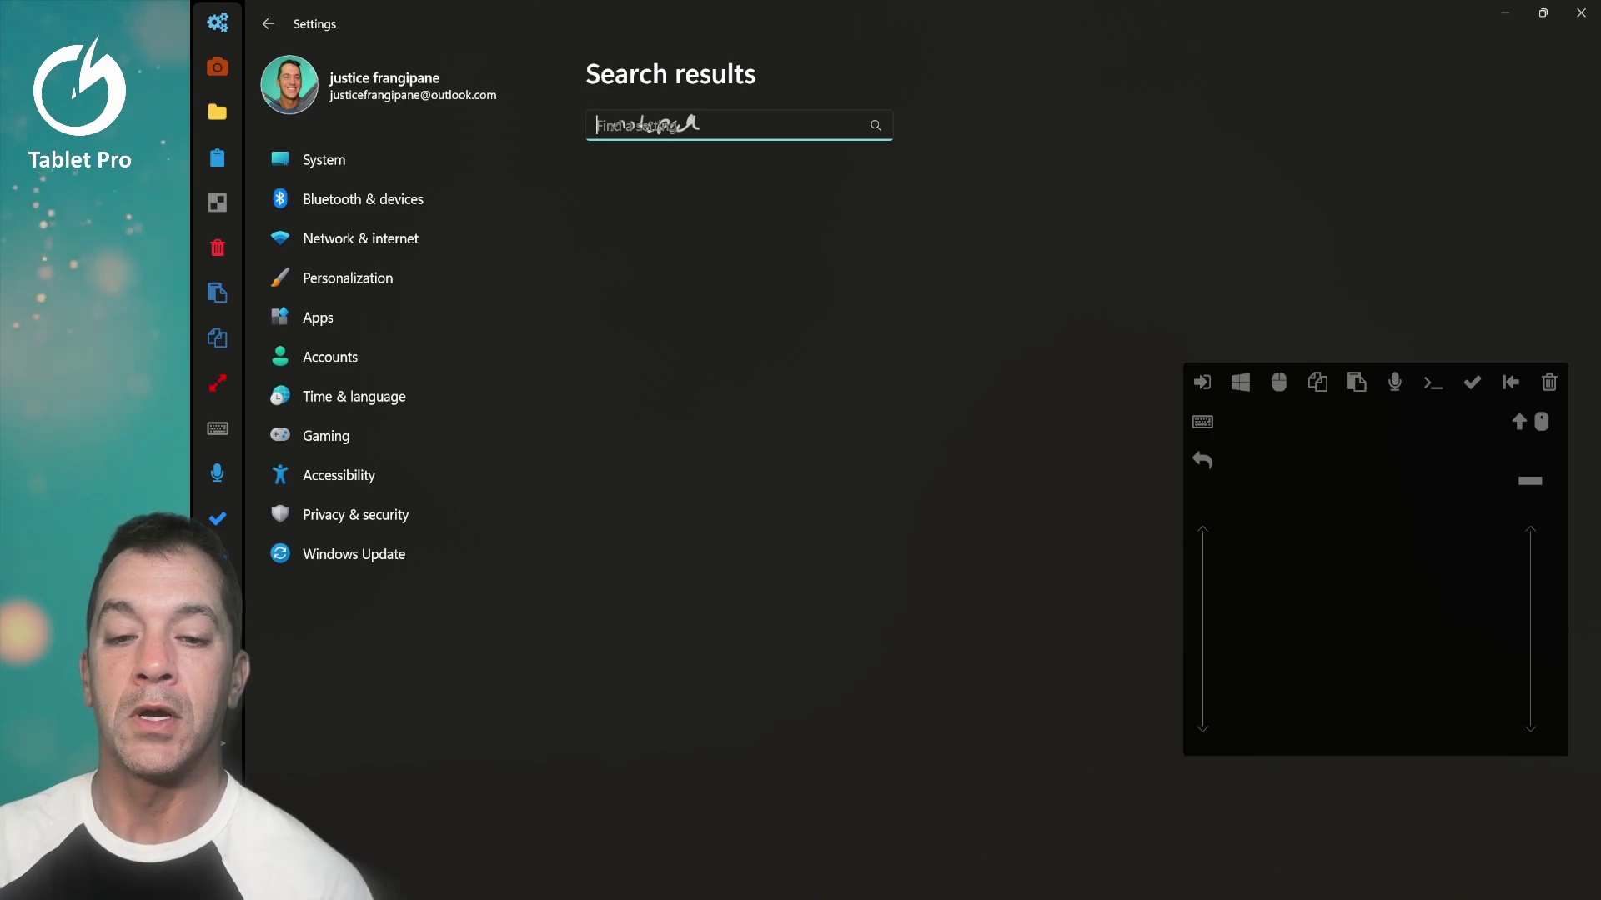
{"action": "type", "text": "notepal"}
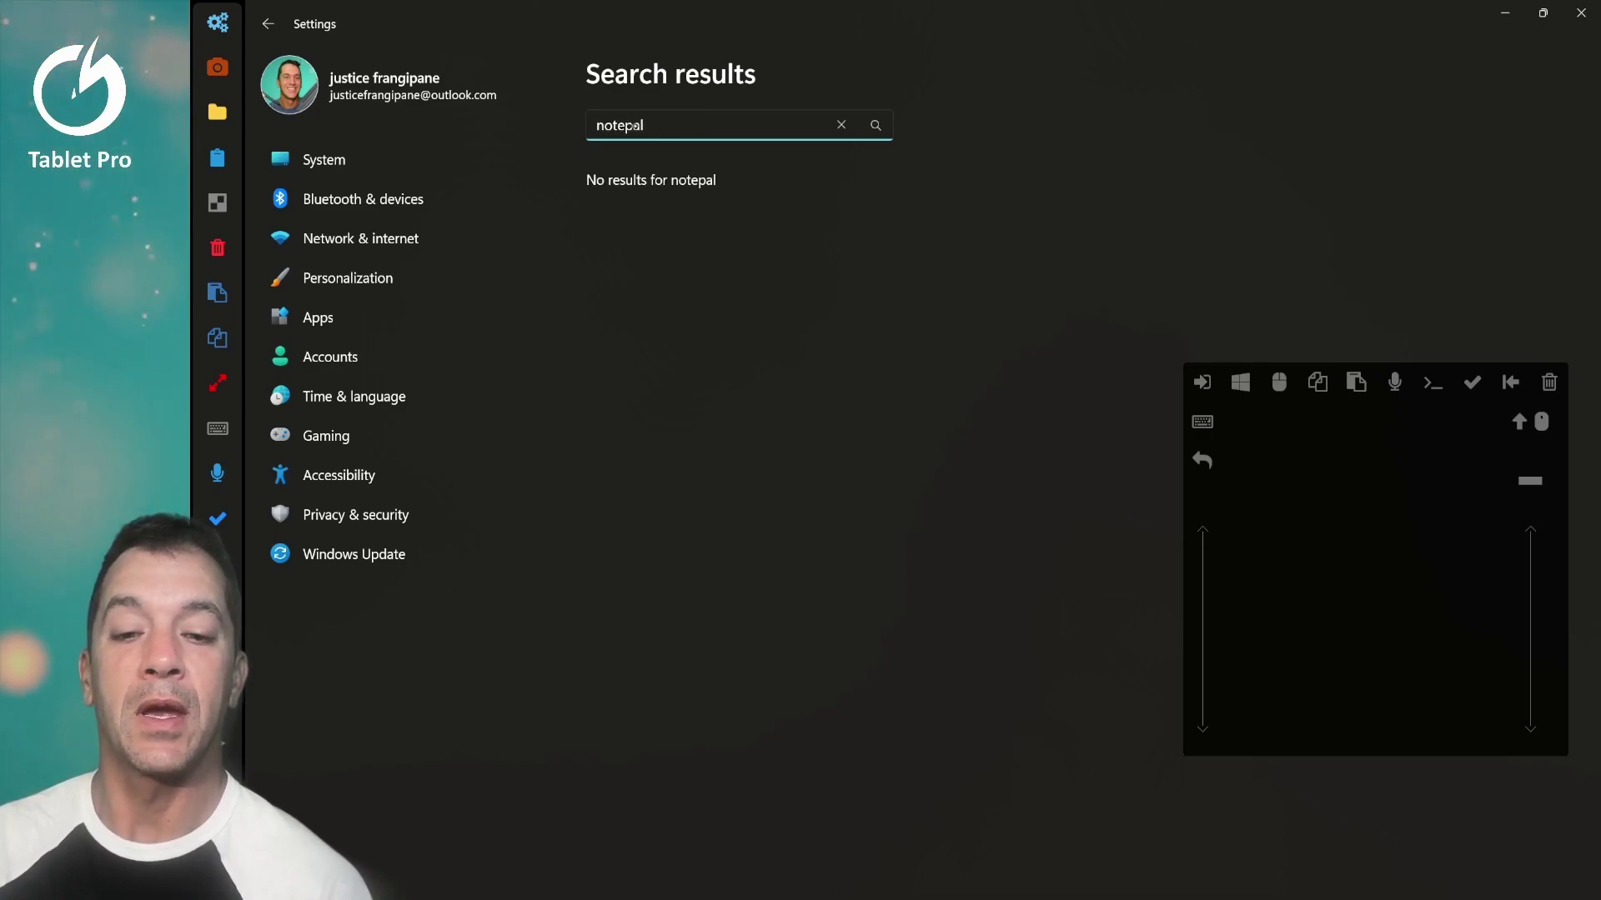
{"action": "left_click_drag", "start_coordinate": [625, 126], "coordinate": [671, 127]}
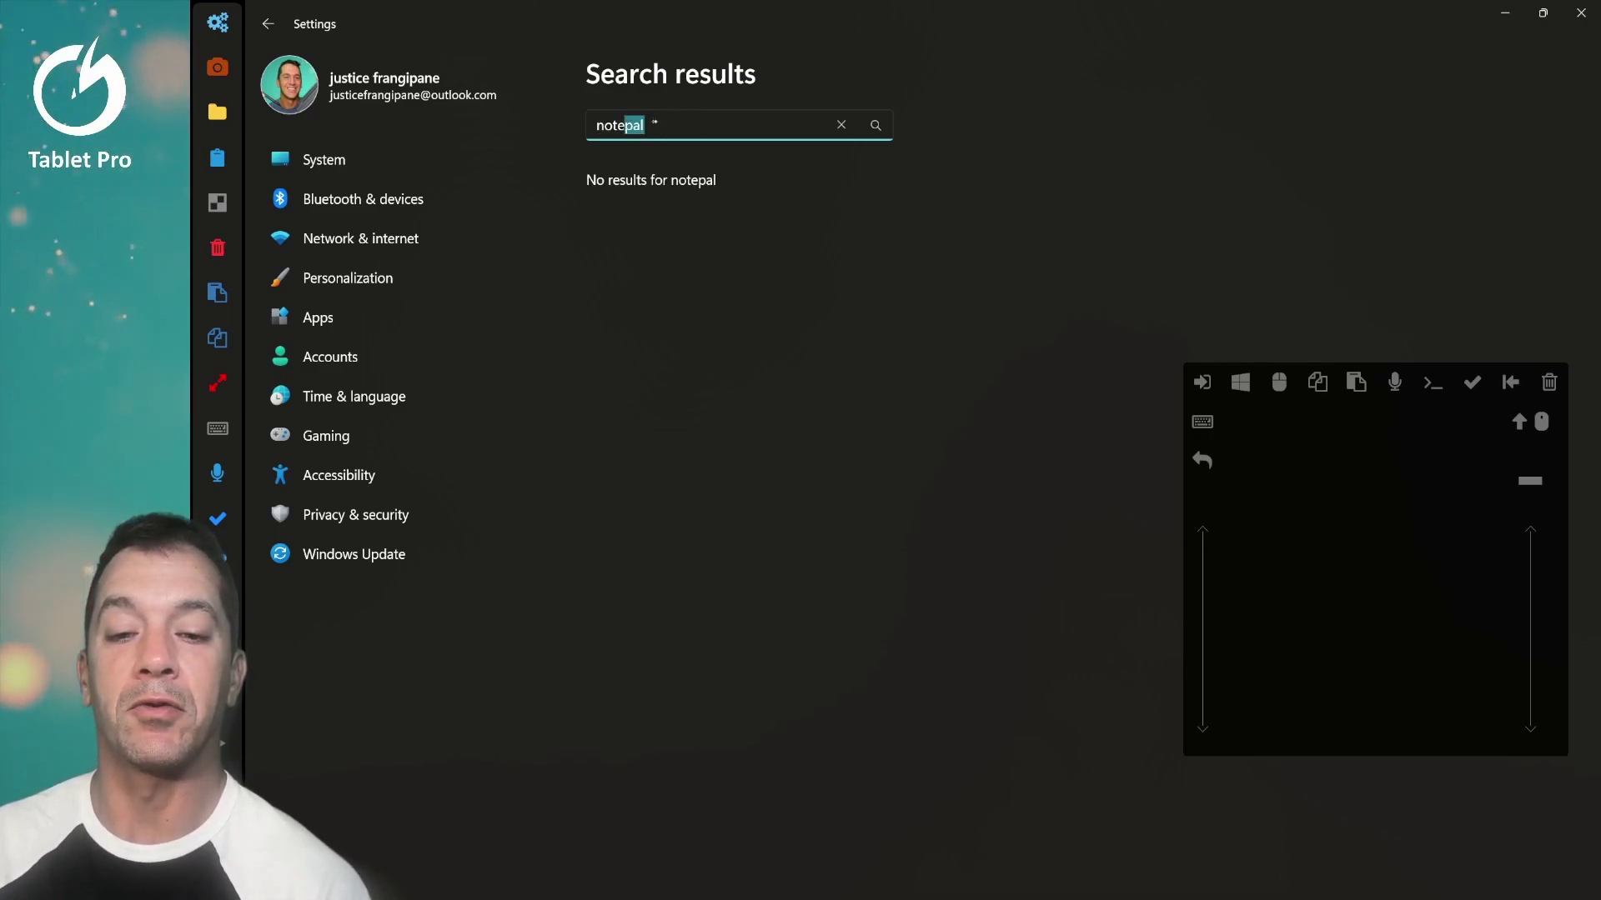
{"action": "type", "text": "pad"}
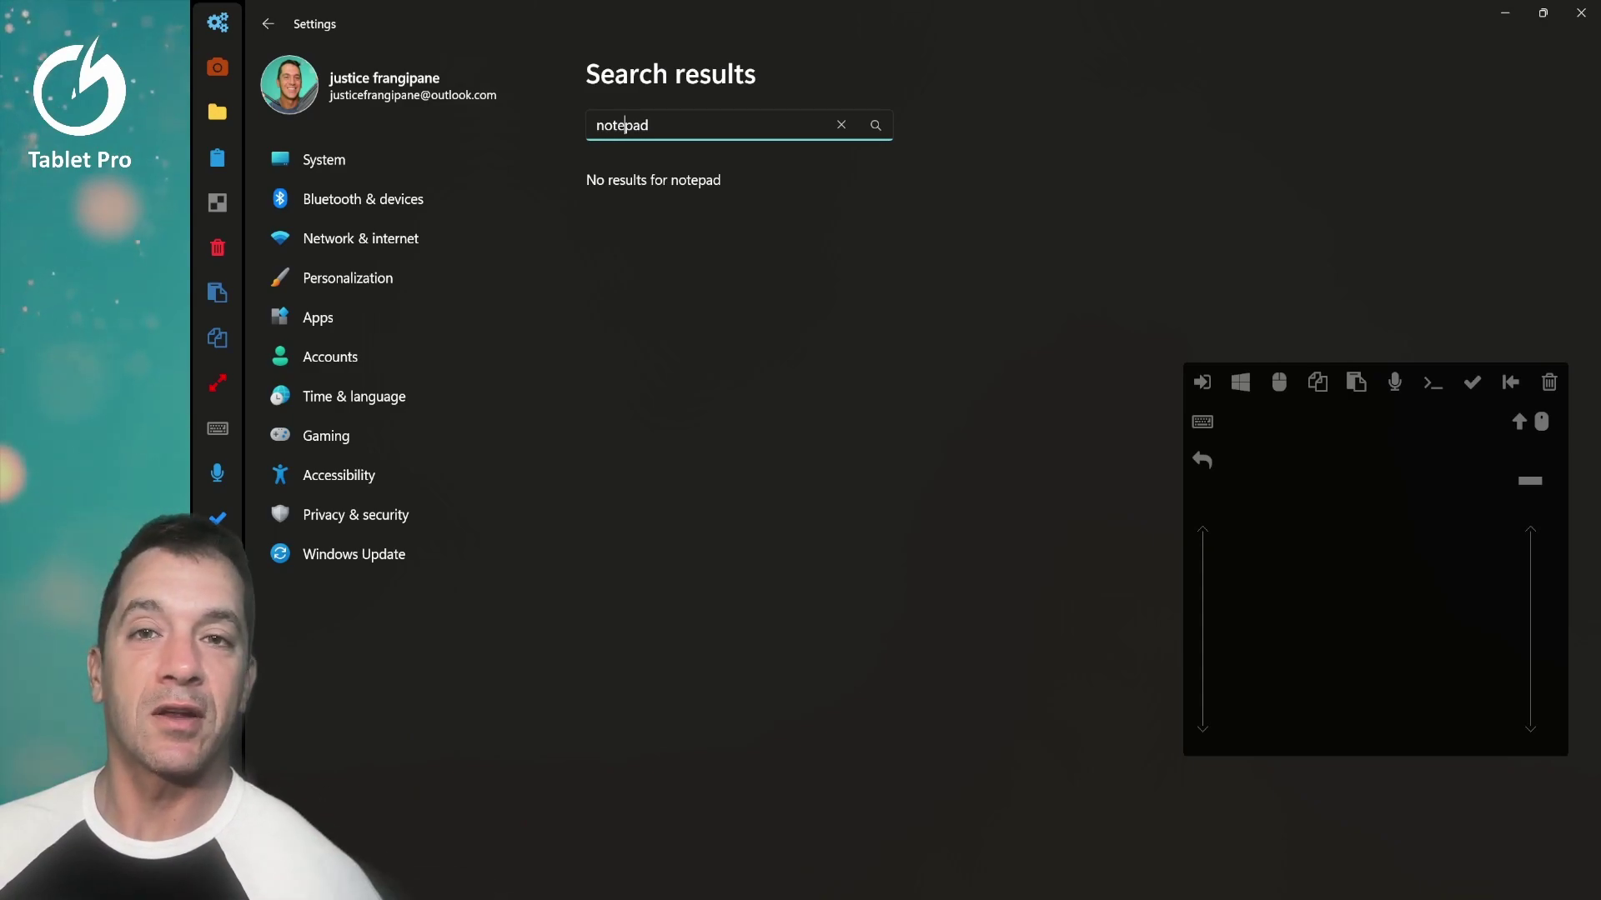
- Close Settings with Alt+F4 to return to Notepad
{"action": "key", "text": "alt+F4"}
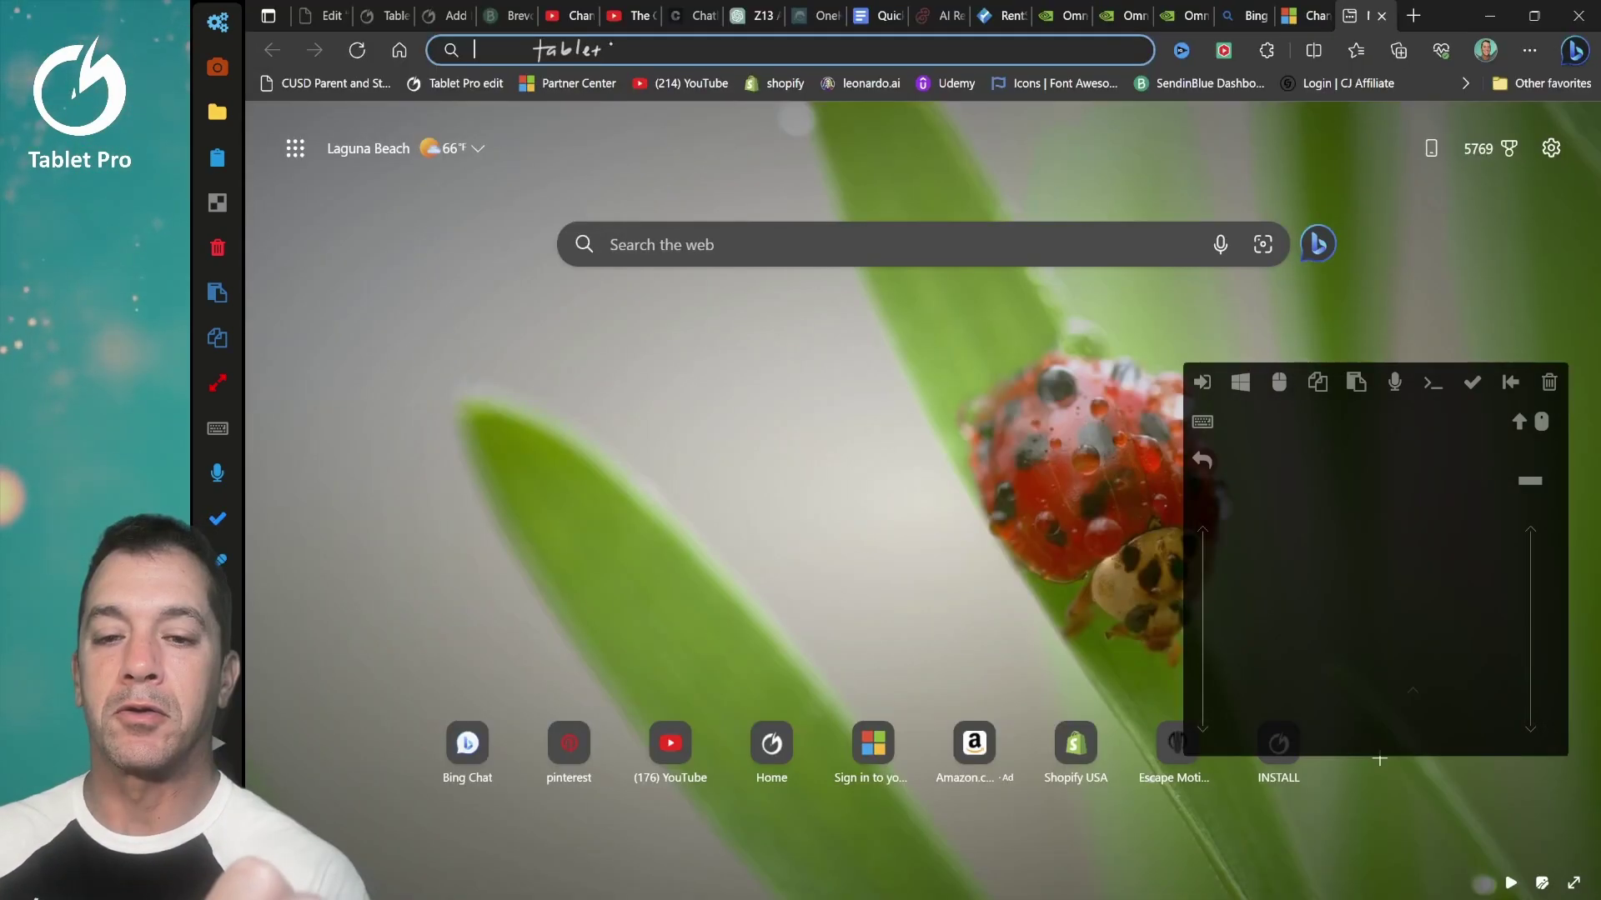
{"action": "type", "text": "tabletpro.com."}
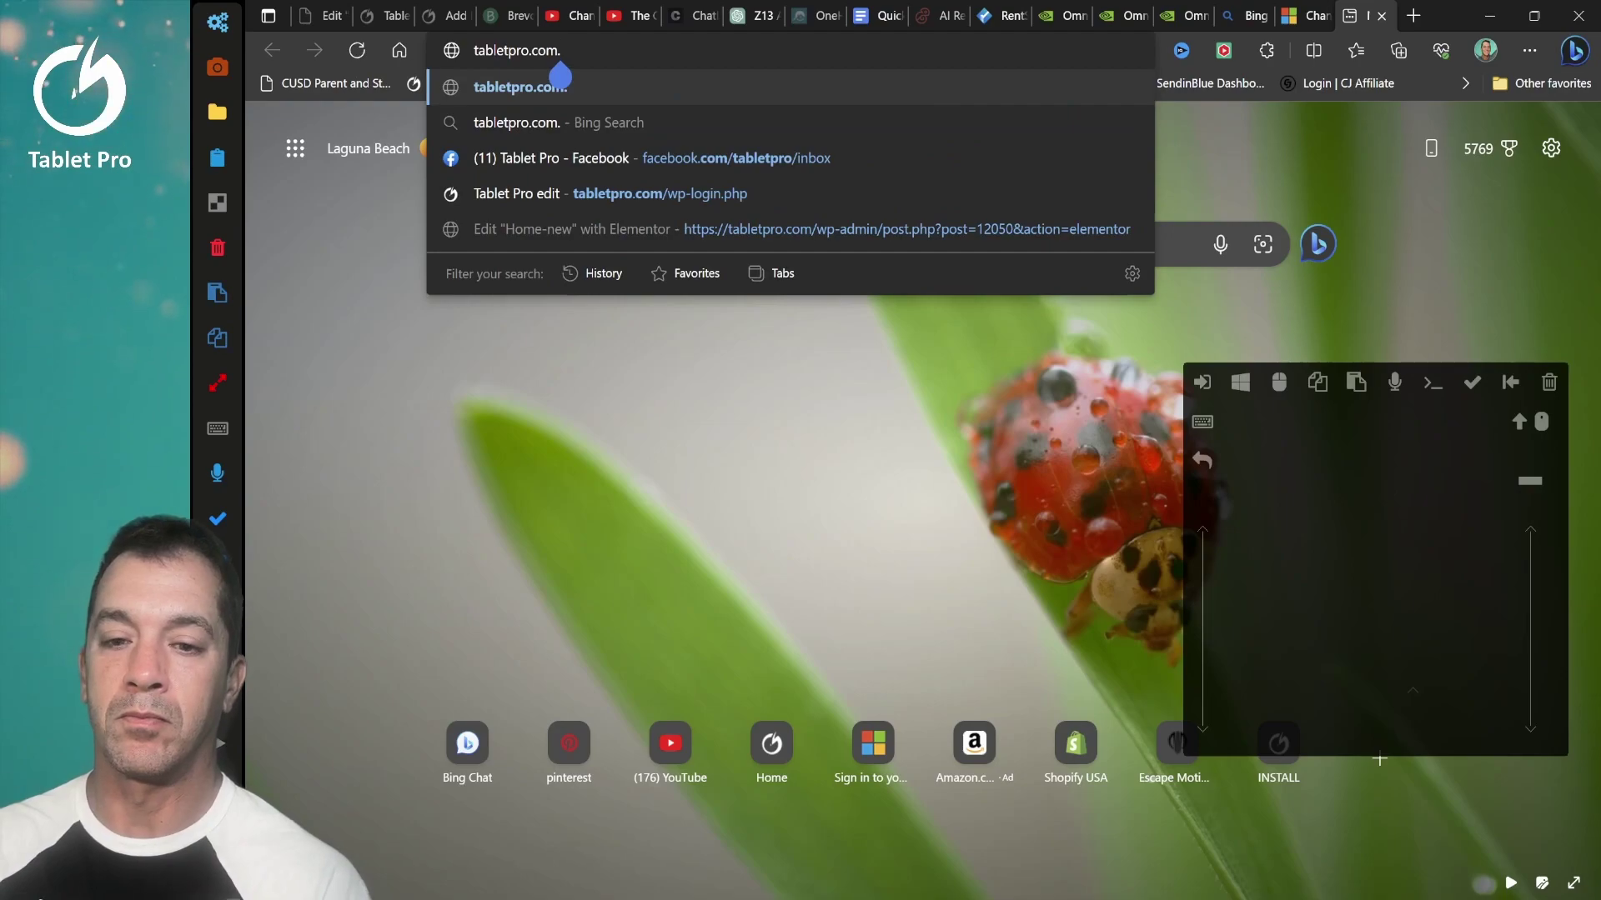
- Load tabletpro.com and click its 'Get it from Microsoft' badge for Tablet Pro STUDIO
{"action": "left_click", "coordinate": [559, 79]}
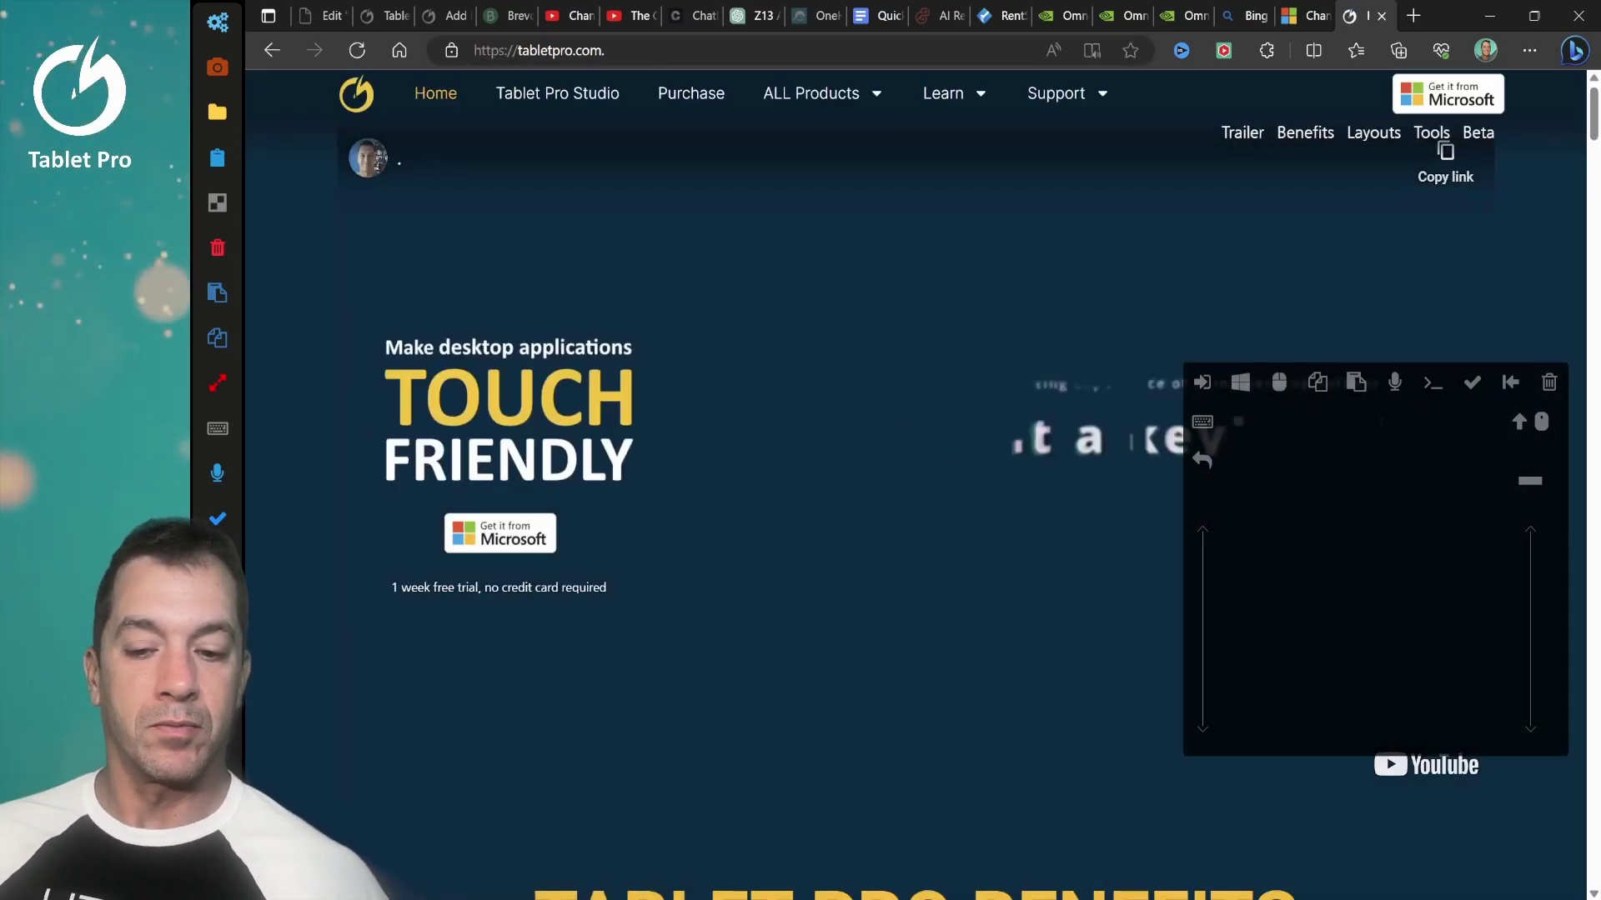
{"action": "left_click", "coordinate": [500, 537]}
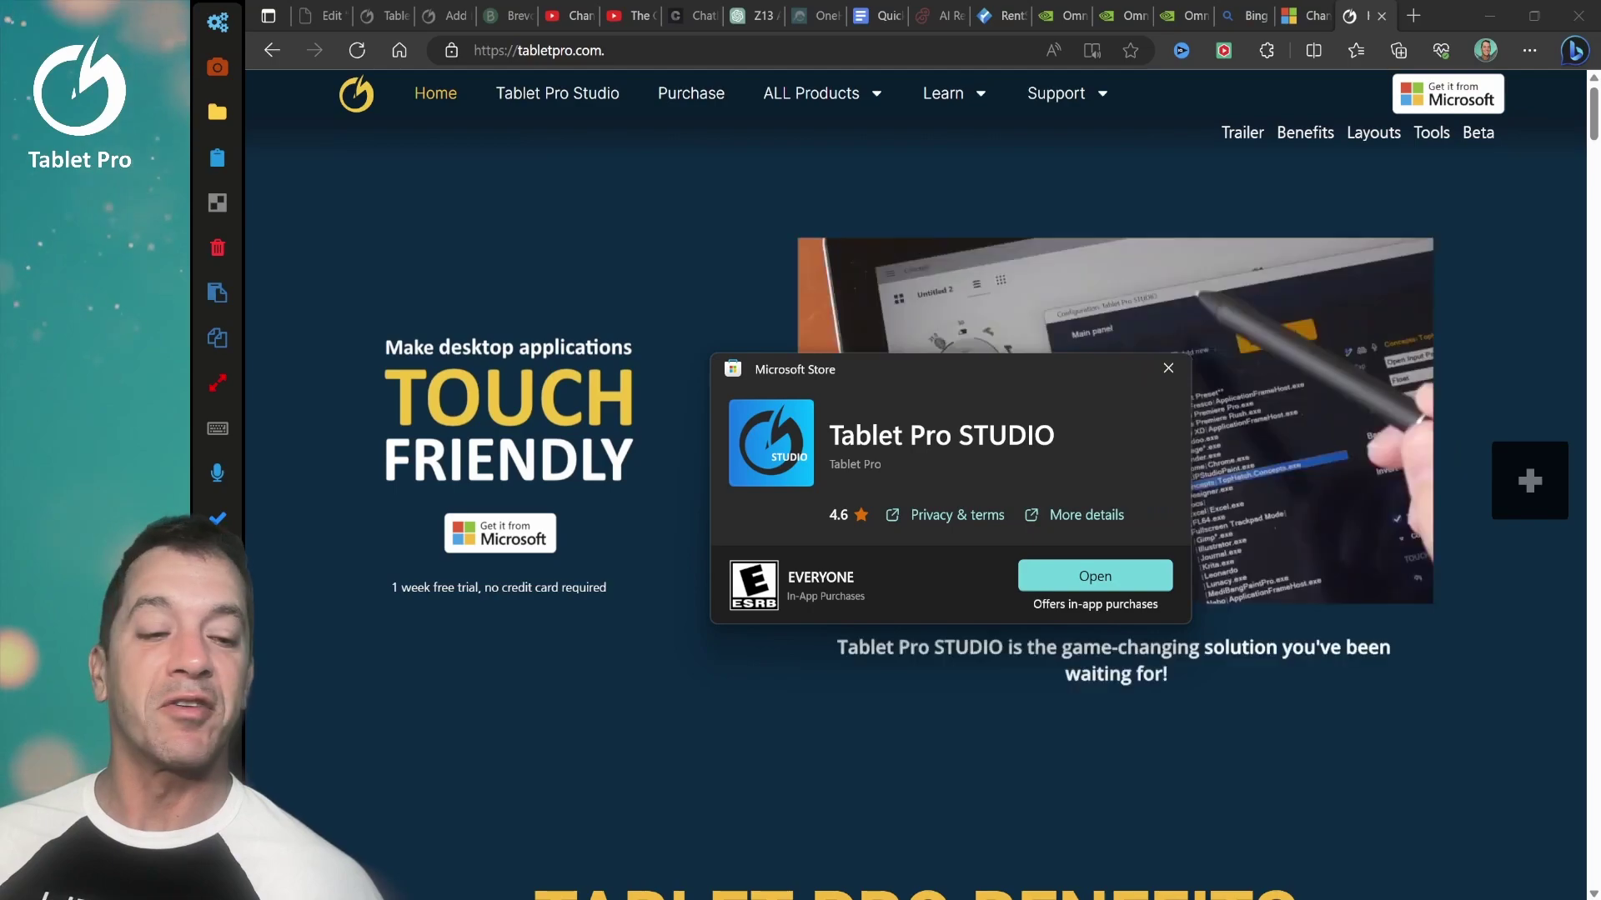
- Dismiss the Store listing, pin the Tablet Pro icon to the tray, and open STUDIO's main panel
{"action": "left_click", "coordinate": [1167, 368]}
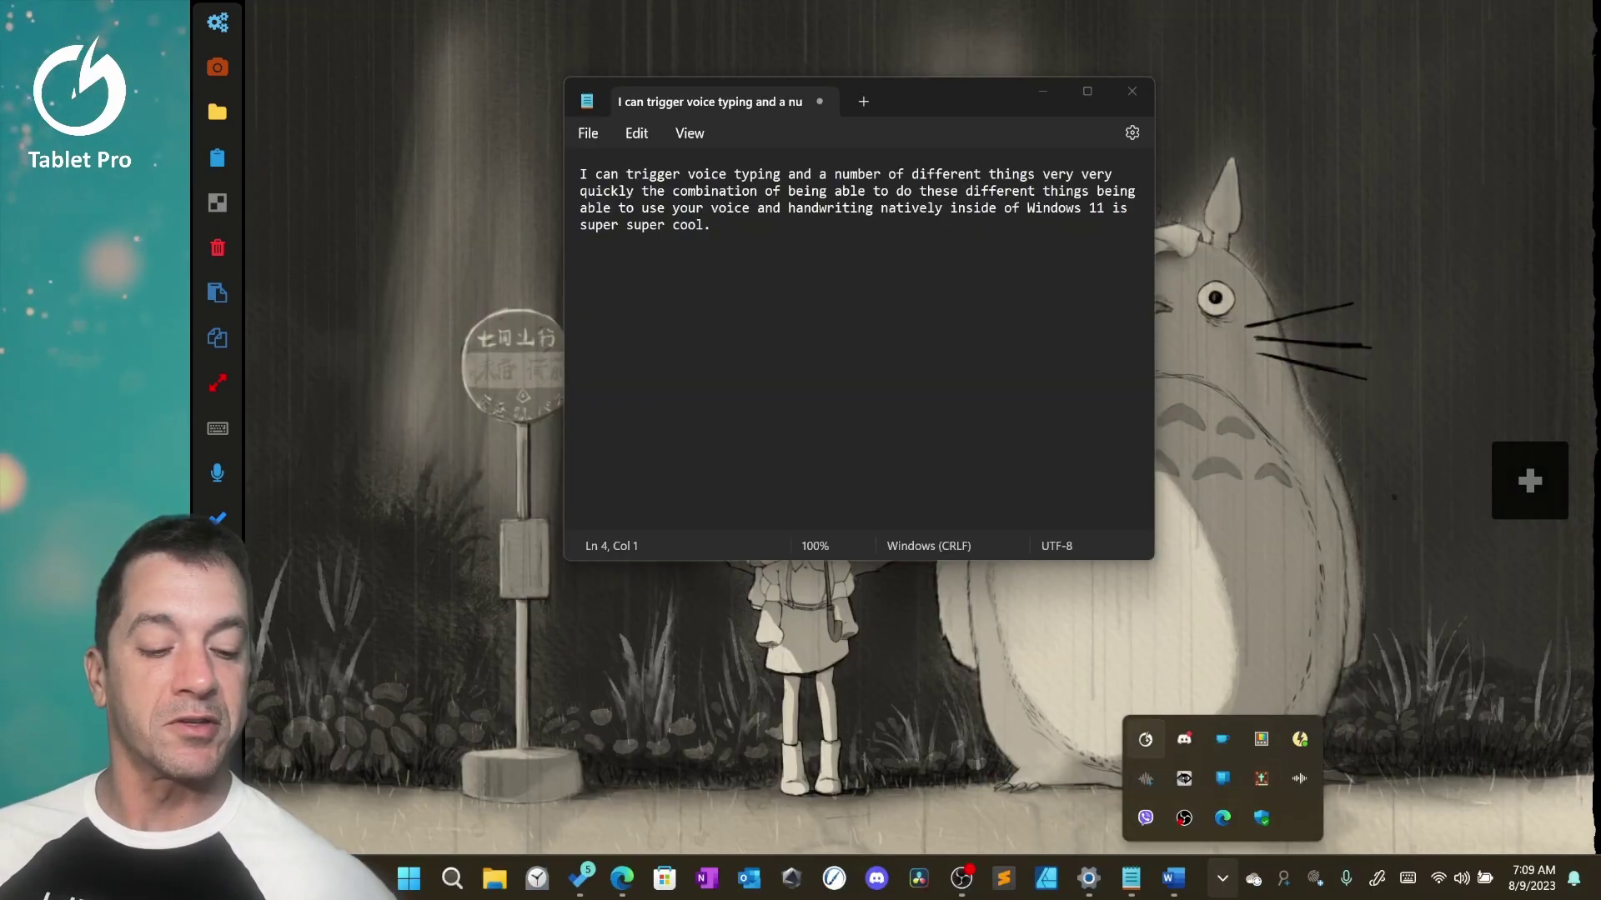
{"action": "left_click_drag", "start_coordinate": [1132, 745], "coordinate": [1208, 824]}
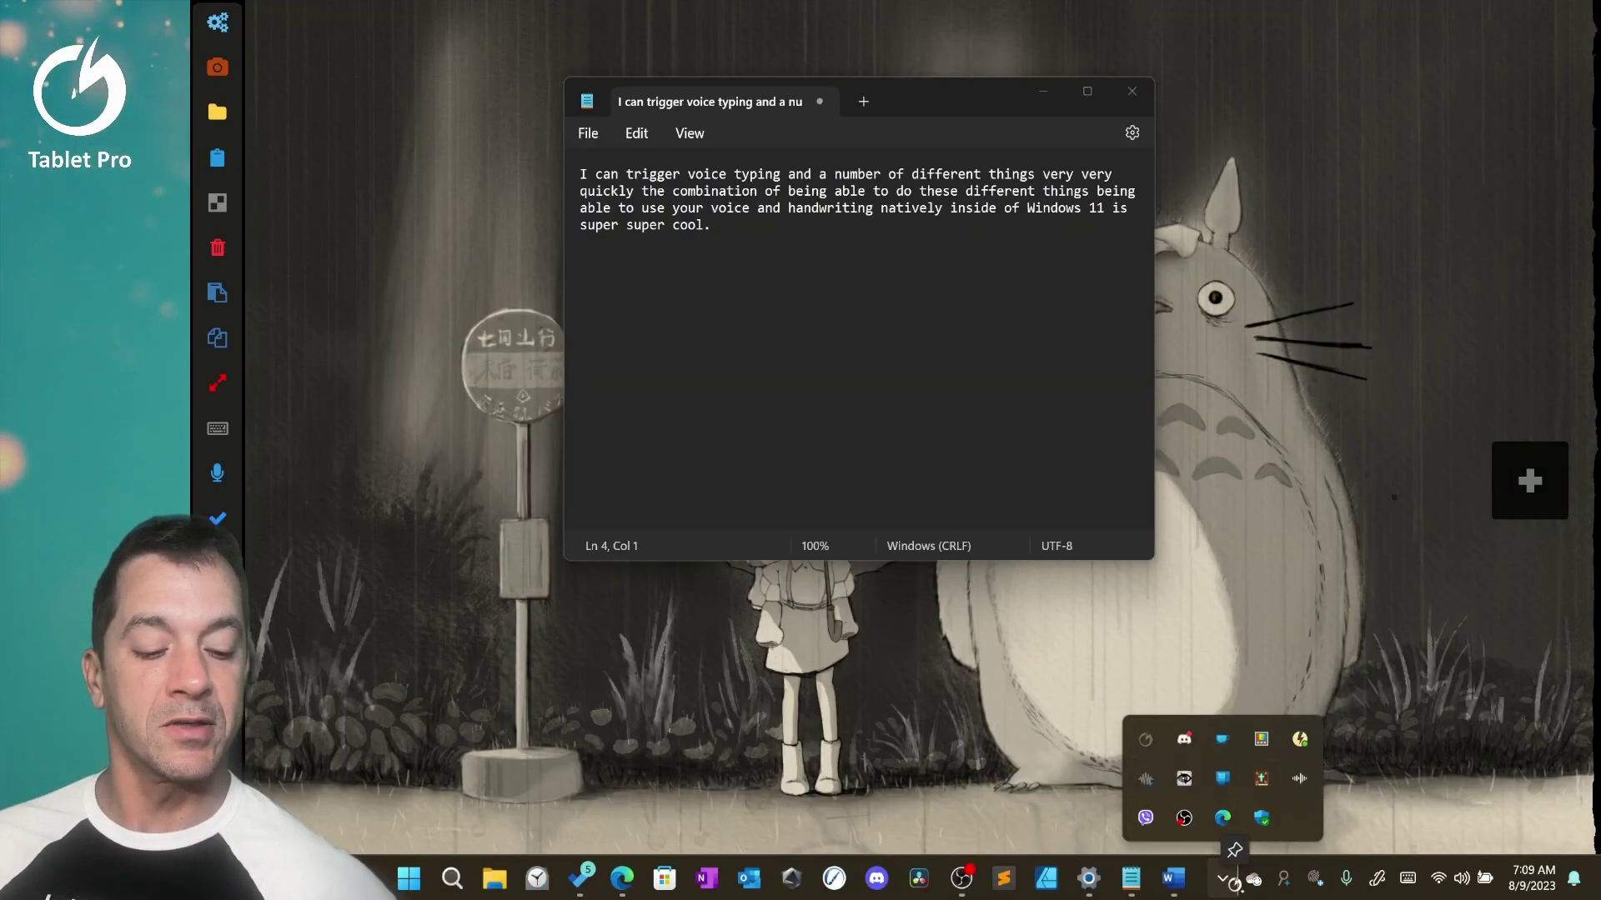
{"action": "left_click_drag", "start_coordinate": [1233, 881], "coordinate": [1223, 879]}
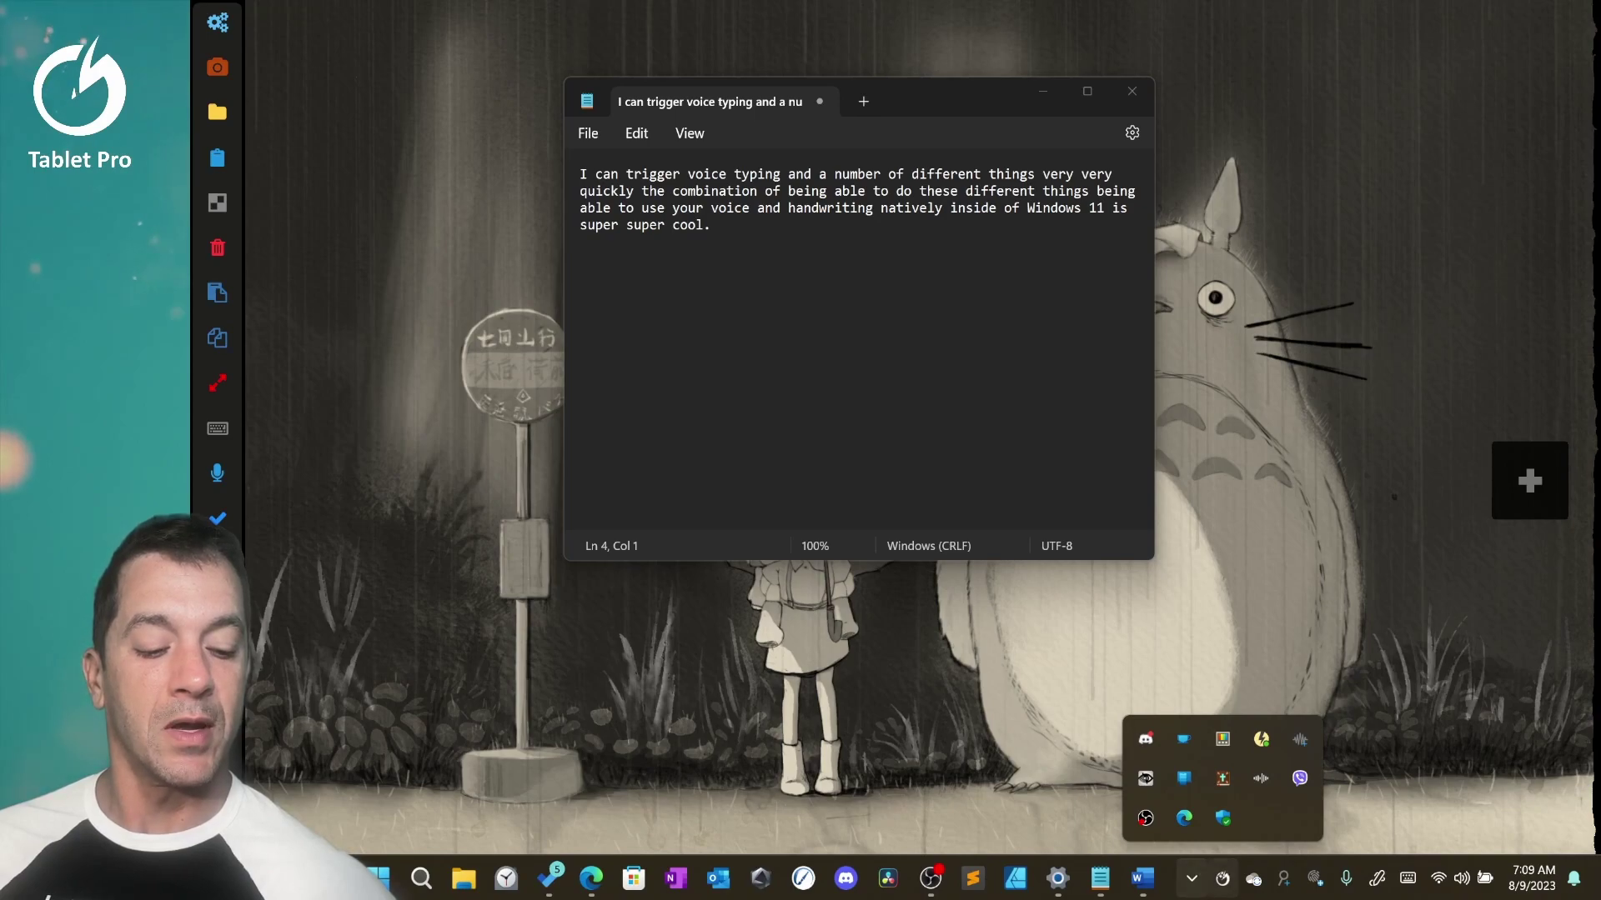
{"action": "left_click", "coordinate": [1221, 880]}
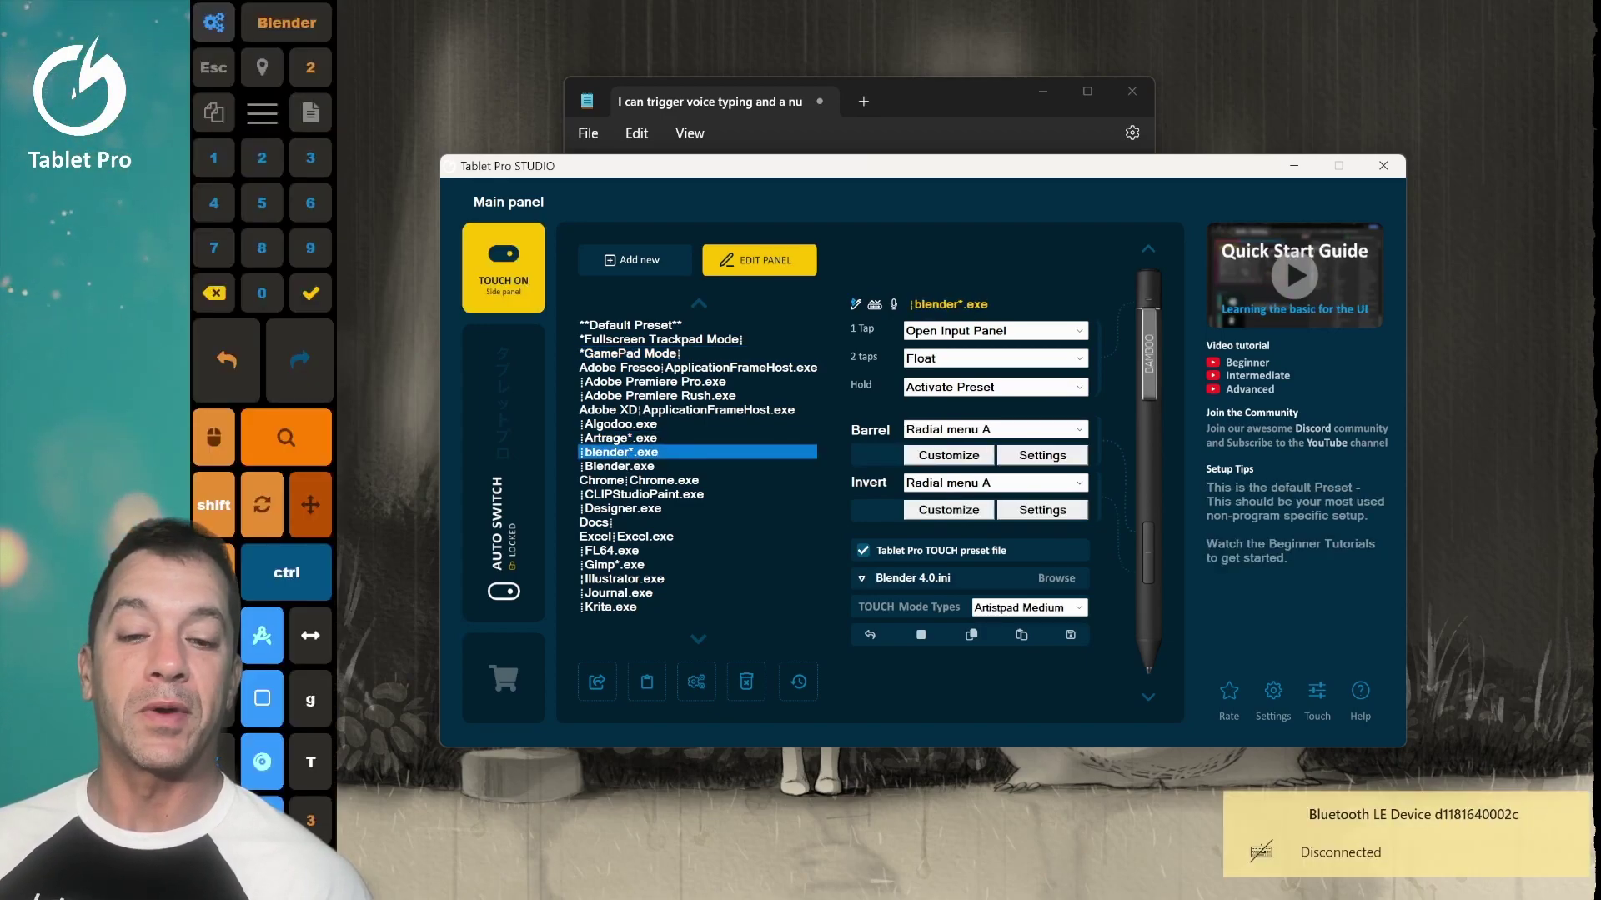
- Test the pen's barrel and invert radial menus, then close the menu
{"action": "right_click", "coordinate": [977, 203]}
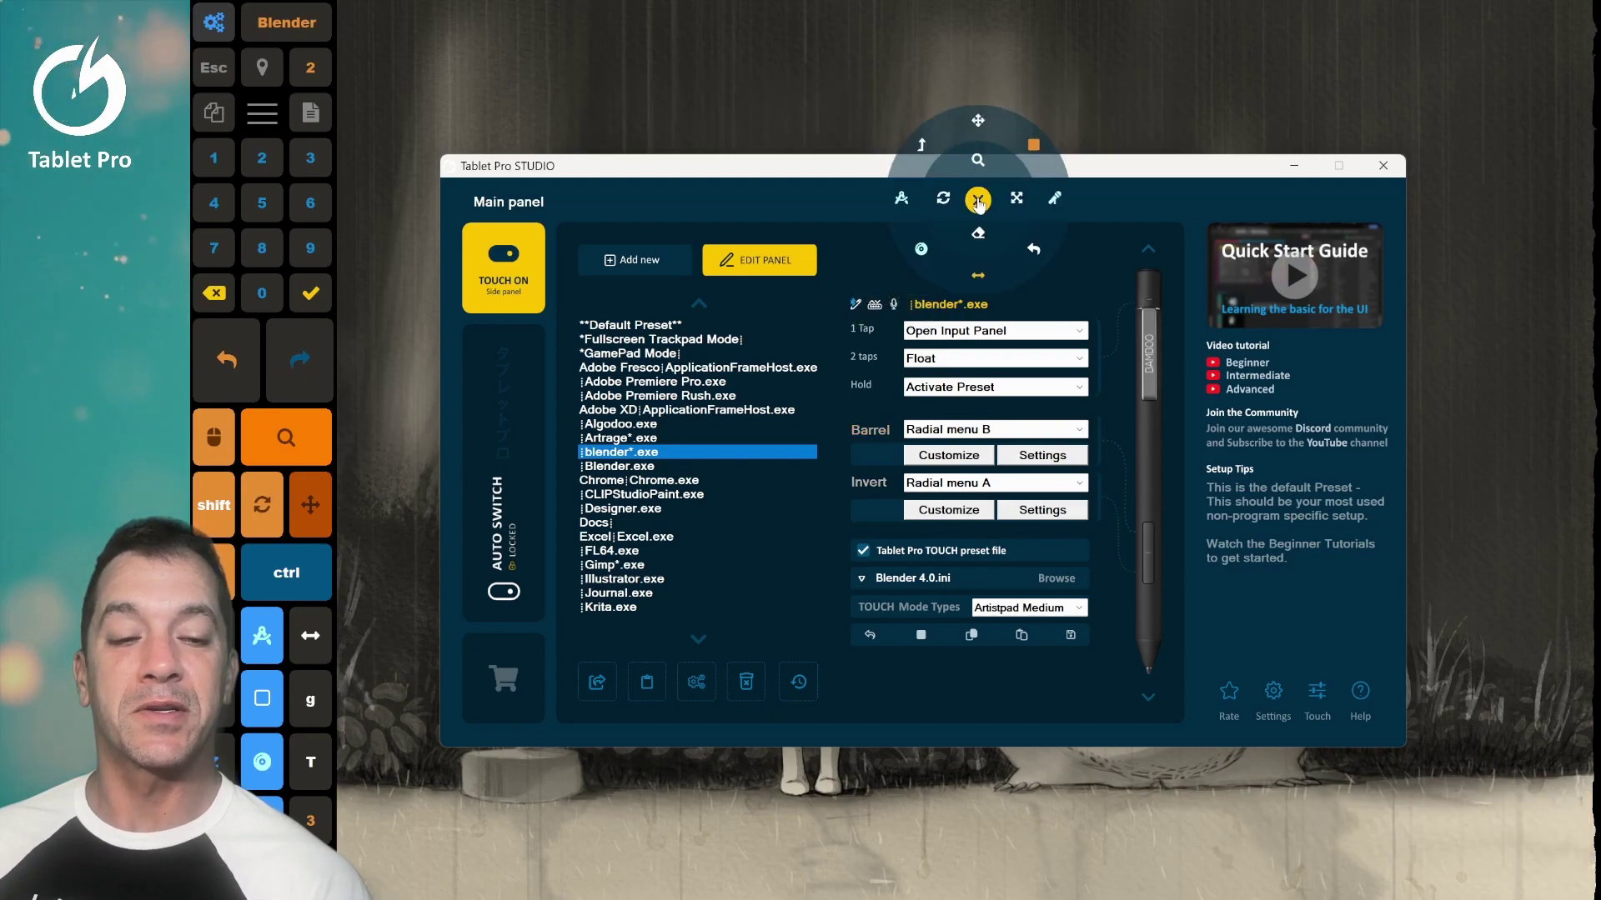
{"action": "middle_click", "coordinate": [978, 204]}
{"action": "left_click", "coordinate": [980, 201]}
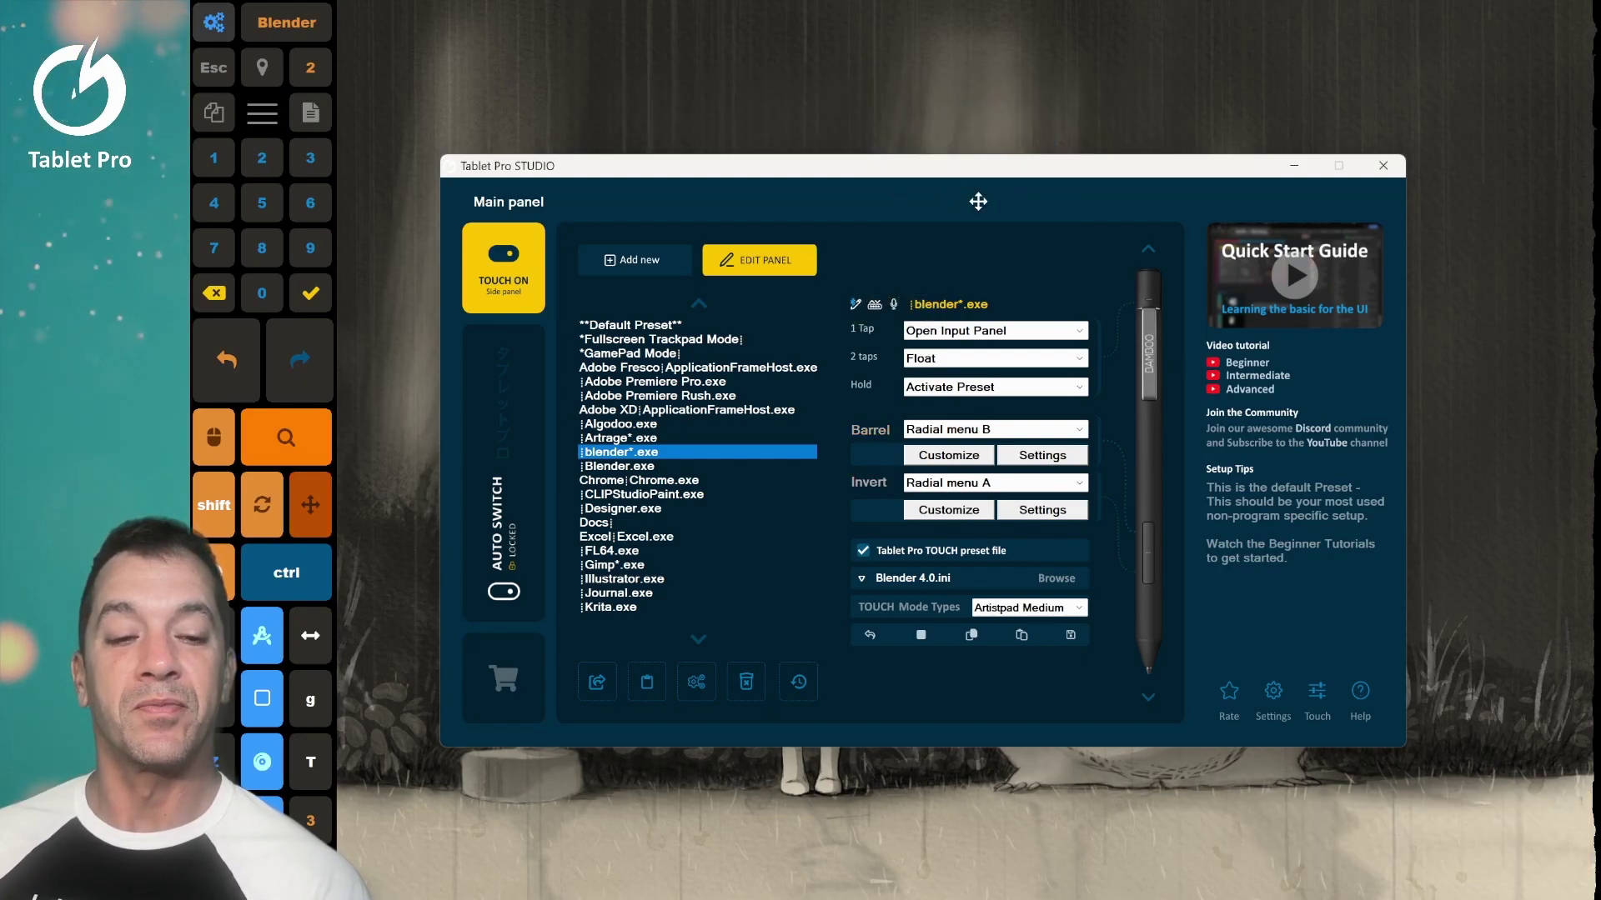